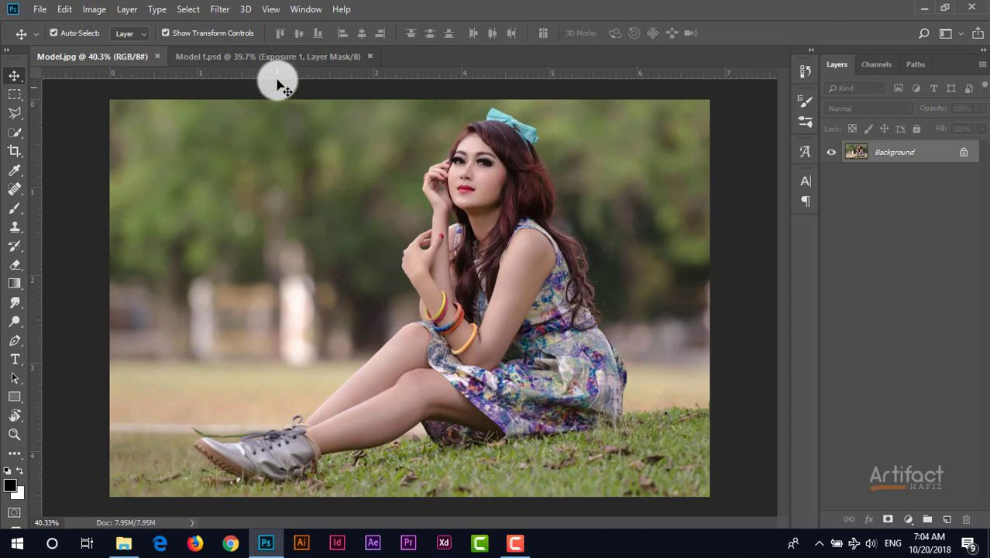
Switch to the finished Model f.psd to preview the warm-toned, vignetted target edit.
{"action": "left_click", "coordinate": [282, 56]}
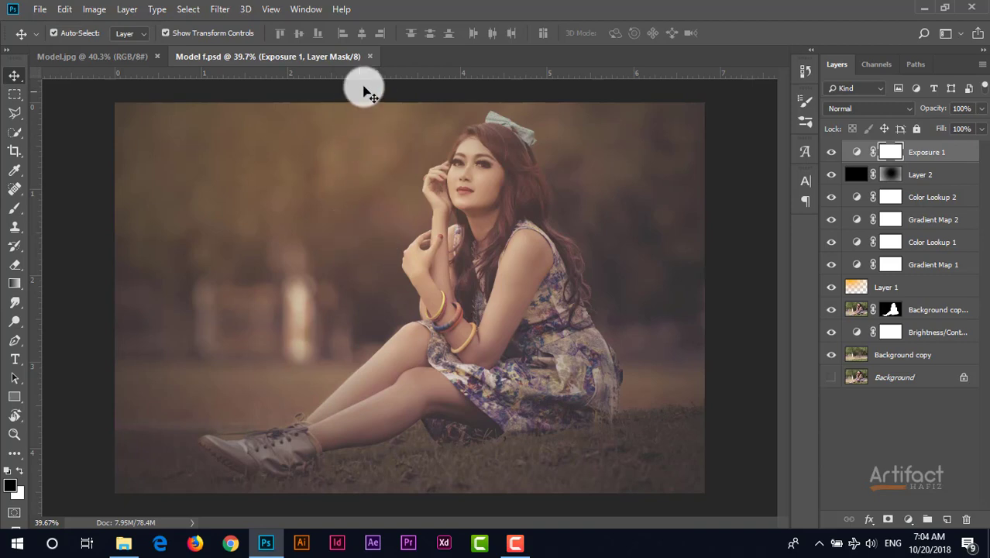
Close Model f.psd and duplicate Background in Model.jpg into Background copy and Background copy 2.
{"action": "left_click", "coordinate": [370, 62]}
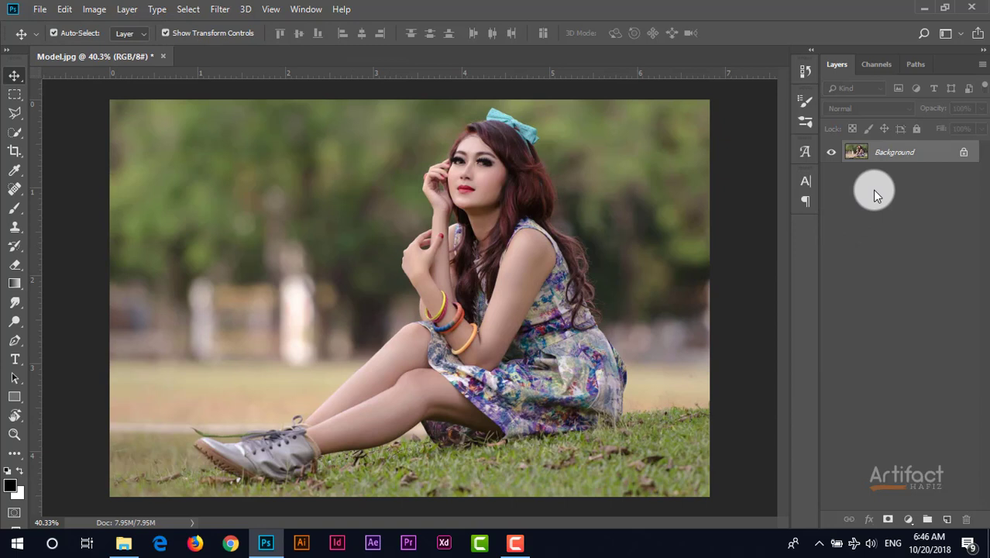
{"action": "double_click", "coordinate": [897, 152]}
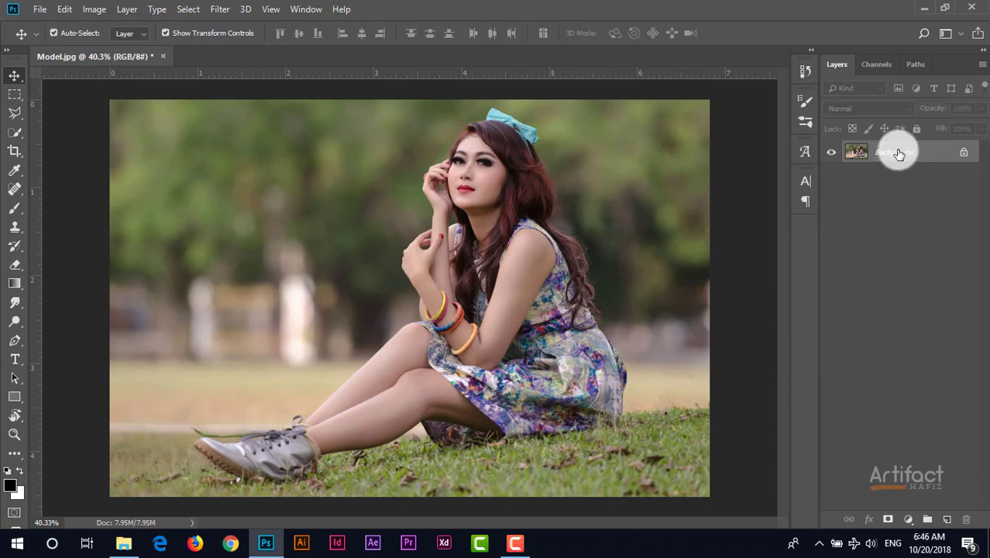
{"action": "left_click_drag", "start_coordinate": [899, 153], "coordinate": [947, 518]}
{"action": "left_click", "coordinate": [896, 153]}
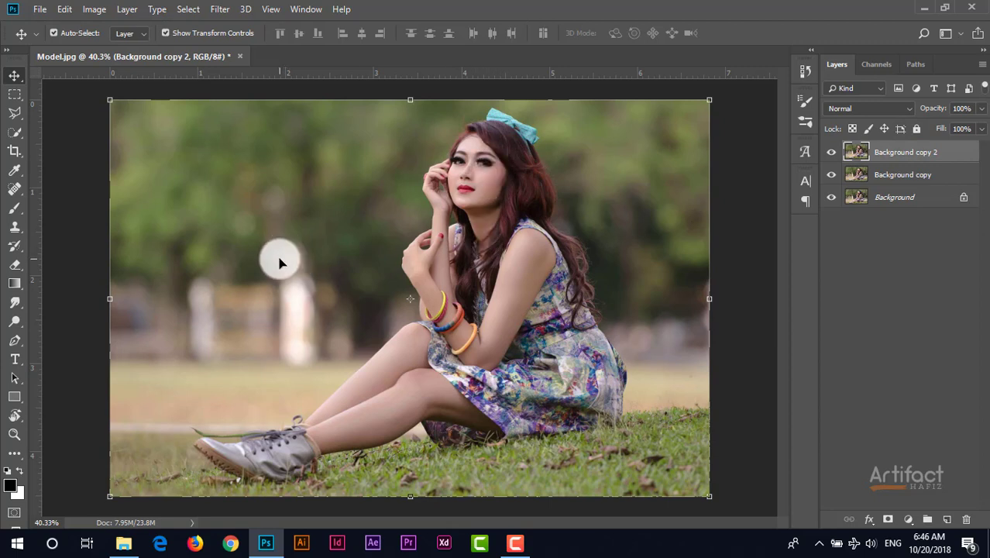
Quick-select the woman from her shoe and leg through the dress up to her hair and face.
{"action": "left_click", "coordinate": [12, 138]}
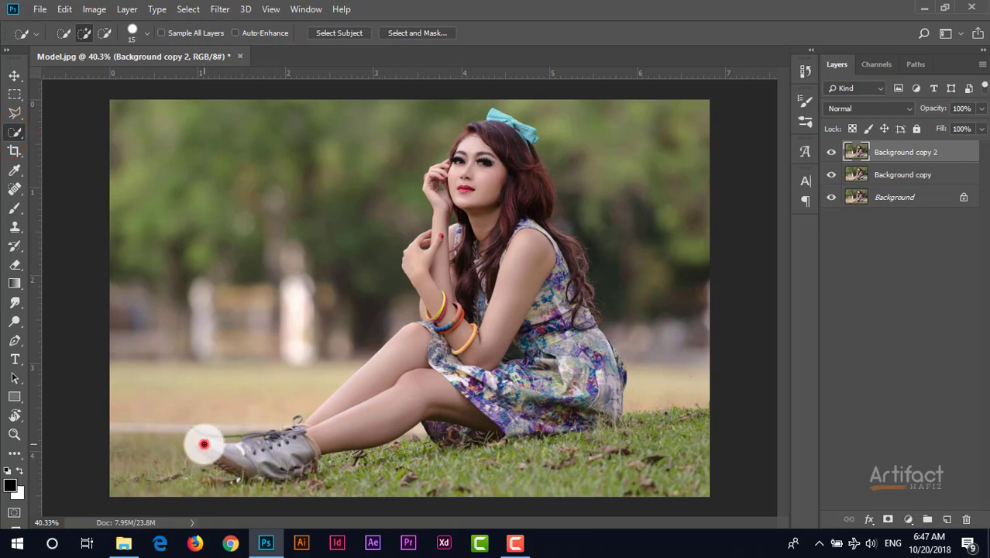
{"action": "mouse_move", "coordinate": [204, 444]}
{"action": "left_mouse_down"}
{"action": "mouse_move", "coordinate": [285, 455]}
{"action": "mouse_move", "coordinate": [335, 436]}
{"action": "mouse_move", "coordinate": [378, 383]}
{"action": "mouse_move", "coordinate": [439, 334]}
{"action": "mouse_move", "coordinate": [457, 275]}
{"action": "mouse_move", "coordinate": [425, 287]}
{"action": "mouse_move", "coordinate": [489, 144]}
{"action": "mouse_move", "coordinate": [490, 134]}
{"action": "mouse_move", "coordinate": [467, 141]}
{"action": "mouse_move", "coordinate": [451, 162]}
{"action": "mouse_move", "coordinate": [474, 129]}
{"action": "mouse_move", "coordinate": [501, 125]}
{"action": "mouse_move", "coordinate": [532, 160]}
{"action": "mouse_move", "coordinate": [563, 259]}
{"action": "mouse_move", "coordinate": [557, 245]}
{"action": "mouse_move", "coordinate": [564, 250]}
{"action": "mouse_move", "coordinate": [577, 316]}
{"action": "mouse_move", "coordinate": [553, 398]}
{"action": "mouse_move", "coordinate": [535, 281]}
{"action": "left_mouse_up"}
{"action": "left_click_drag", "start_coordinate": [450, 435], "coordinate": [584, 408]}
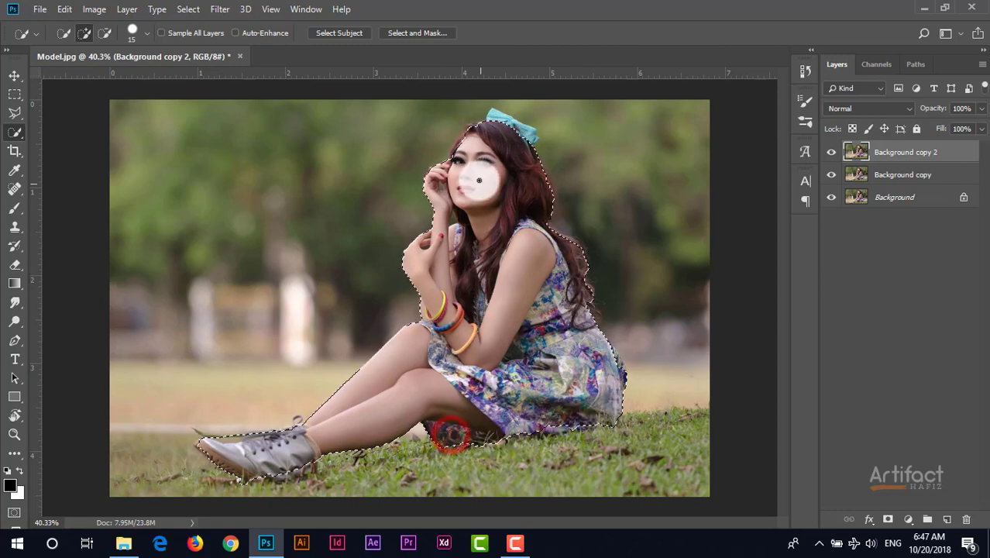
{"action": "left_click_drag", "start_coordinate": [464, 139], "coordinate": [454, 168]}
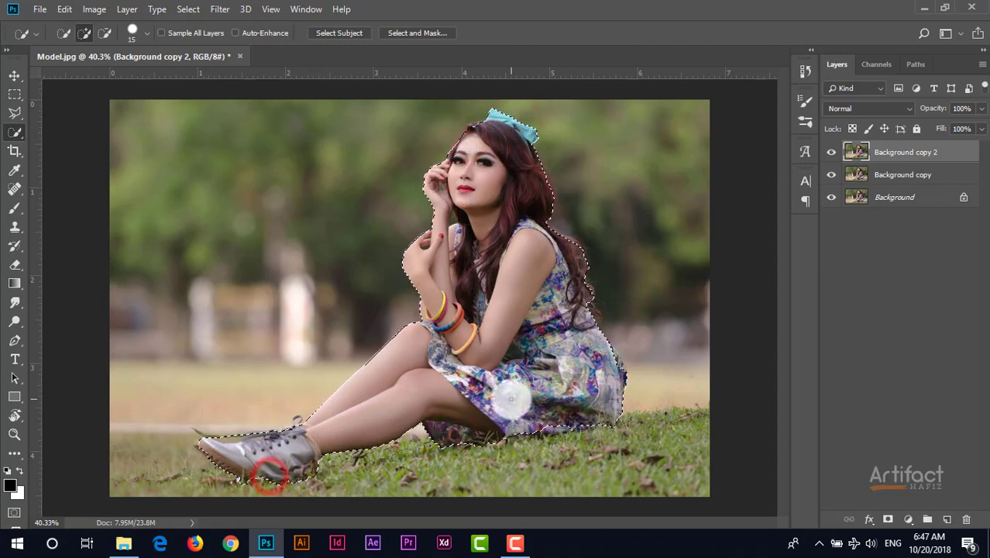
{"action": "mouse_move", "coordinate": [614, 357]}
{"action": "left_mouse_down"}
{"action": "mouse_move", "coordinate": [623, 365]}
{"action": "mouse_move", "coordinate": [637, 315]}
{"action": "mouse_move", "coordinate": [631, 370]}
{"action": "mouse_move", "coordinate": [624, 346]}
{"action": "left_mouse_up"}
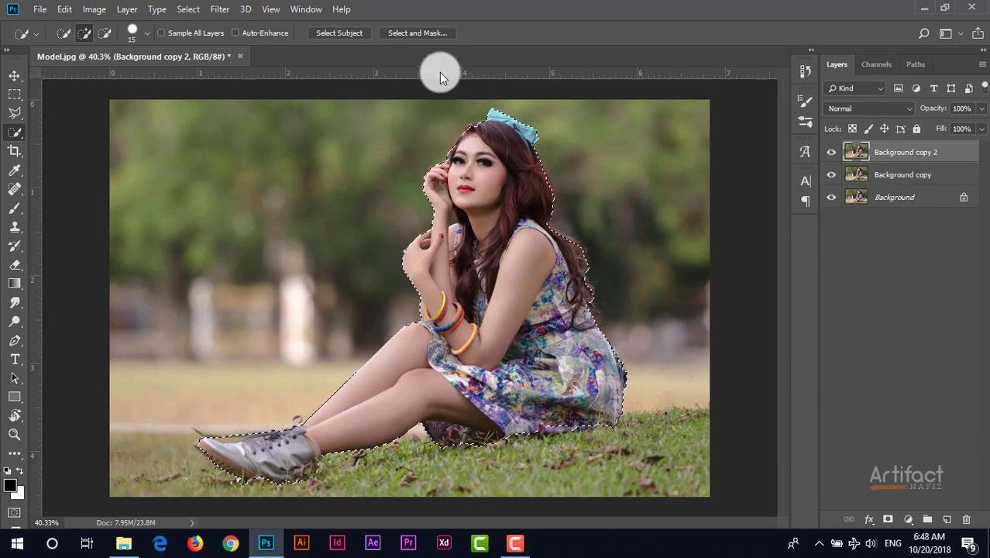
In Select and Mask, refine the edges along the shoe sole and toe with the Refine Edge Brush.
{"action": "left_click", "coordinate": [417, 39]}
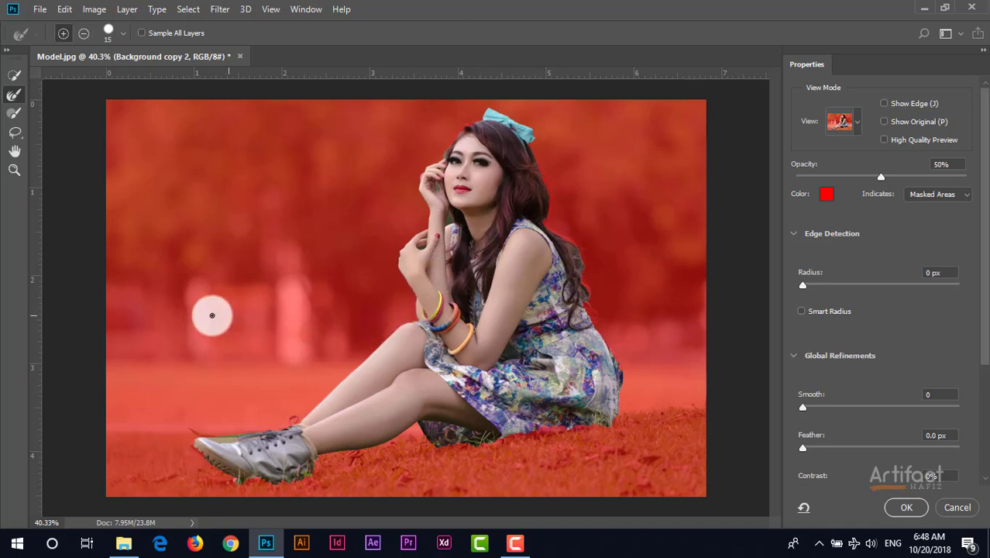
{"action": "left_click", "coordinate": [19, 98]}
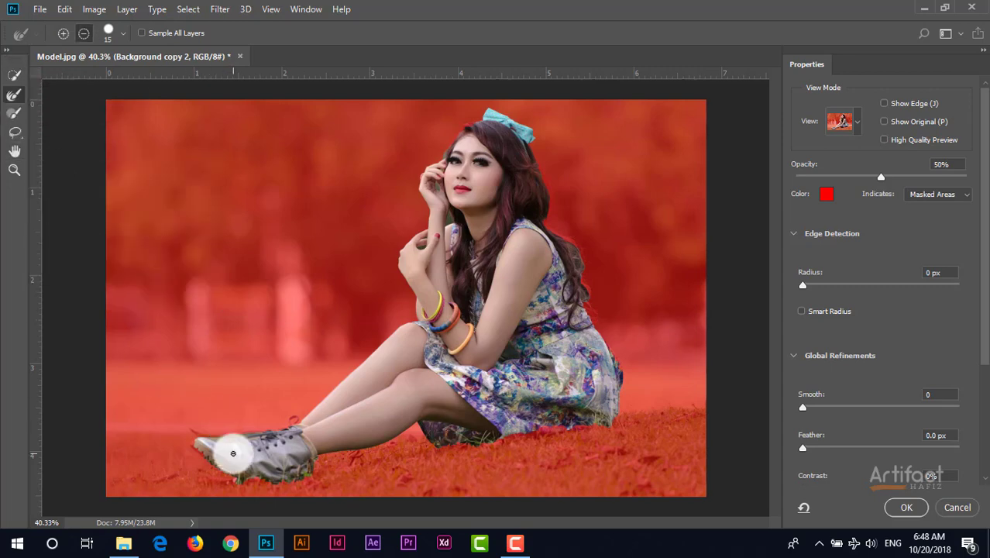
{"action": "scroll", "coordinate": [233, 456], "scroll_direction": "up", "scroll_amount": 3}
{"action": "left_click_drag", "start_coordinate": [287, 473], "coordinate": [269, 420]}
{"action": "scroll", "coordinate": [270, 430], "scroll_direction": "up", "scroll_amount": 2}
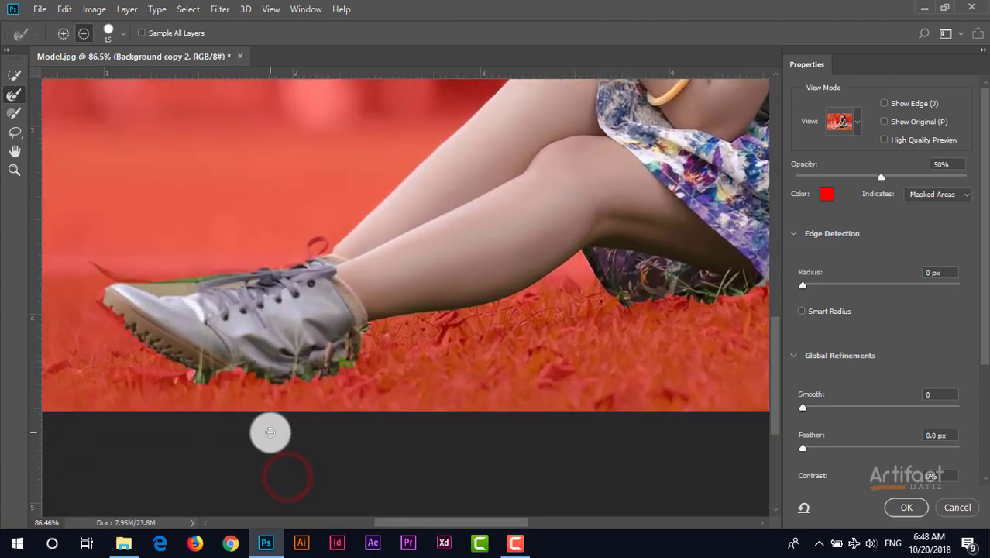
{"action": "key", "text": "bracketright"}
{"action": "key", "text": "bracketright"}
{"action": "key", "text": "bracketright"}
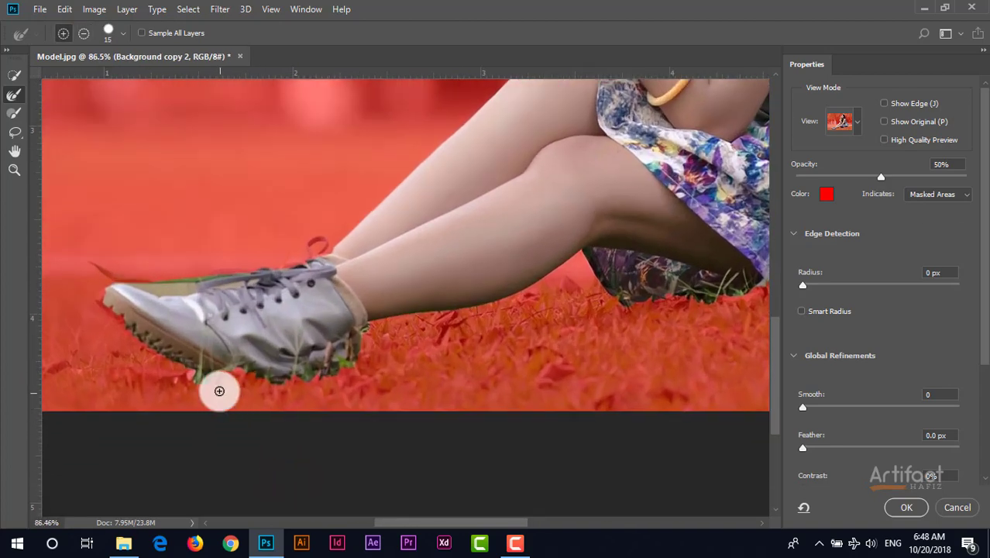
{"action": "mouse_move", "coordinate": [196, 374]}
{"action": "left_mouse_down"}
{"action": "mouse_move", "coordinate": [232, 374]}
{"action": "mouse_move", "coordinate": [197, 379]}
{"action": "mouse_move", "coordinate": [331, 372]}
{"action": "mouse_move", "coordinate": [365, 336]}
{"action": "left_mouse_up"}
{"action": "key", "text": "bracketleft"}
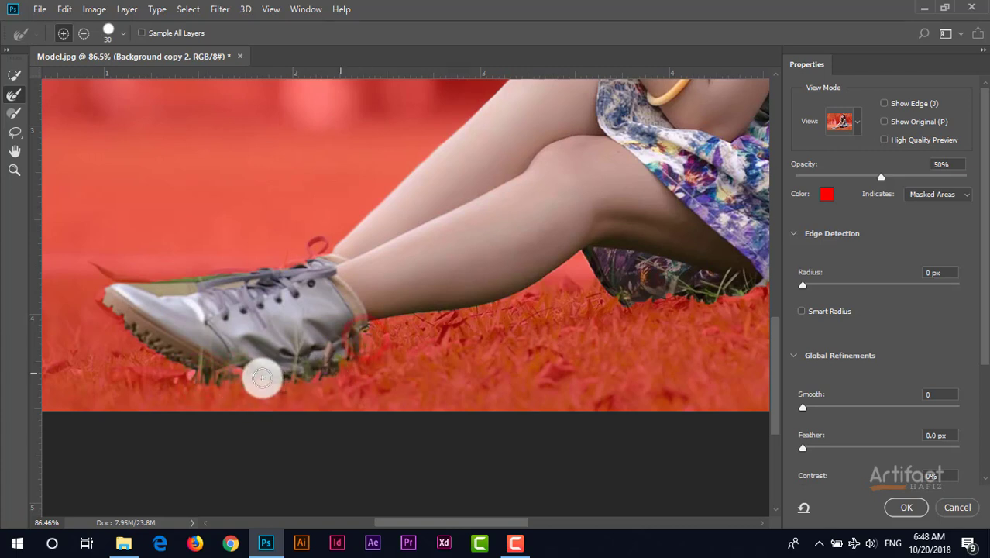
{"action": "mouse_move", "coordinate": [122, 325]}
{"action": "left_mouse_down"}
{"action": "mouse_move", "coordinate": [100, 299]}
{"action": "mouse_move", "coordinate": [127, 276]}
{"action": "left_mouse_up"}
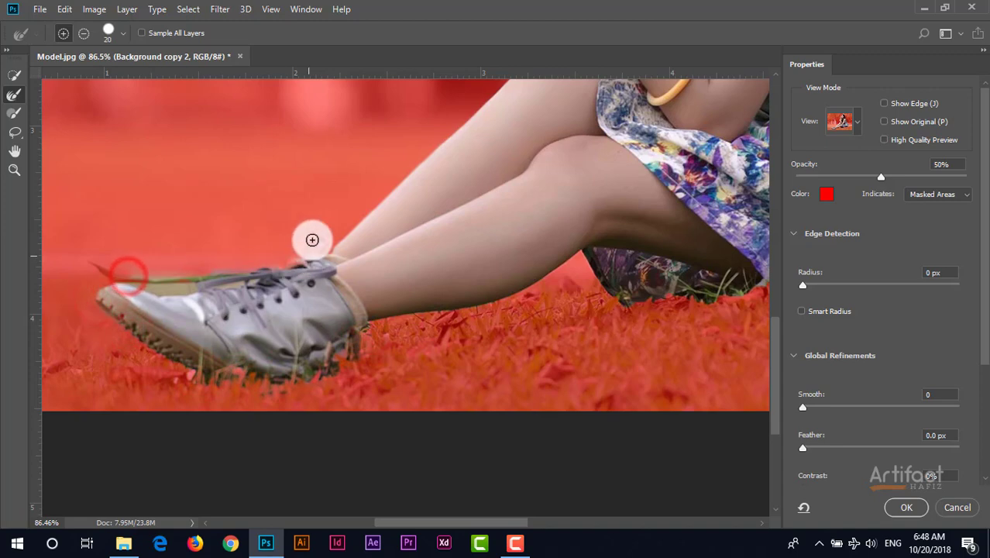
Refine the mask along the dress hem and grass, and clean the red fringe on the right hair edge.
{"action": "scroll", "coordinate": [325, 241], "scroll_direction": "down", "scroll_amount": 2}
{"action": "left_click_drag", "start_coordinate": [325, 240], "coordinate": [333, 355]}
{"action": "key", "text": "bracketright"}
{"action": "key", "text": "bracketright"}
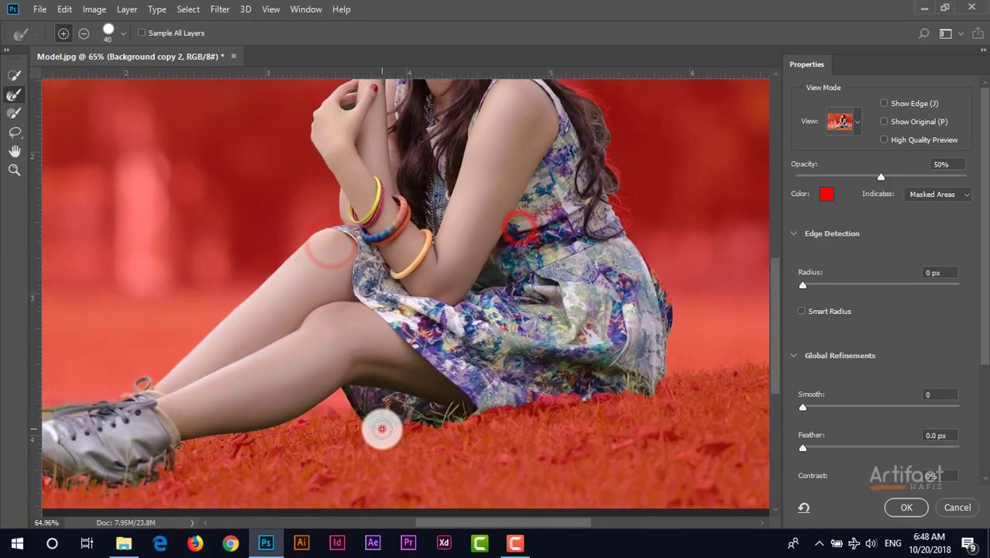
{"action": "mouse_move", "coordinate": [376, 427]}
{"action": "left_mouse_down"}
{"action": "mouse_move", "coordinate": [653, 393]}
{"action": "mouse_move", "coordinate": [390, 433]}
{"action": "mouse_move", "coordinate": [365, 421]}
{"action": "left_mouse_up"}
{"action": "left_click_drag", "start_coordinate": [667, 403], "coordinate": [521, 497]}
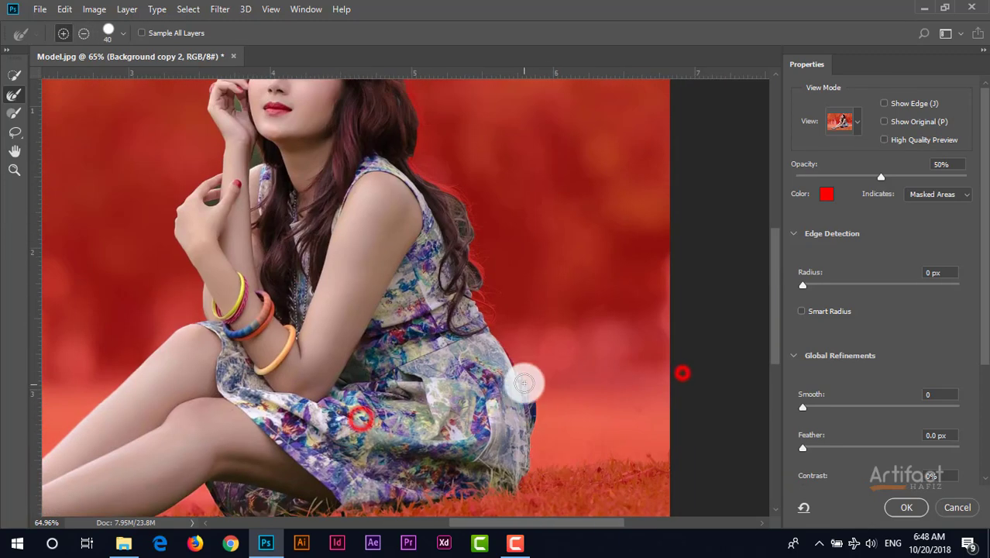
{"action": "key", "text": "bracketleft"}
{"action": "left_click_drag", "start_coordinate": [469, 232], "coordinate": [458, 328]}
{"action": "mouse_move", "coordinate": [407, 258]}
{"action": "left_mouse_down"}
{"action": "mouse_move", "coordinate": [447, 286]}
{"action": "mouse_move", "coordinate": [479, 411]}
{"action": "left_mouse_up"}
{"action": "key", "text": "bracketright"}
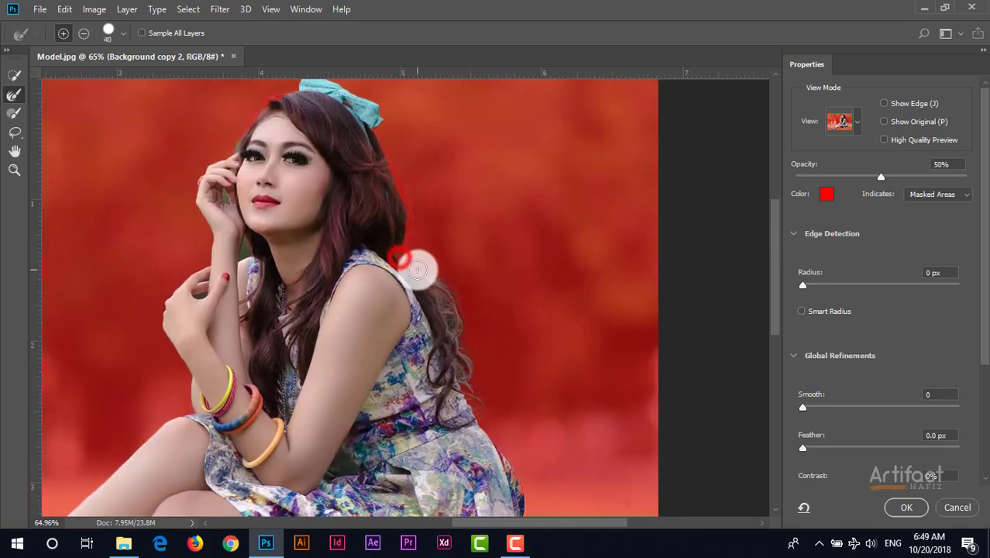
{"action": "scroll", "coordinate": [411, 268], "scroll_direction": "up", "scroll_amount": 3}
{"action": "scroll", "coordinate": [387, 263], "scroll_direction": "down", "scroll_amount": 4}
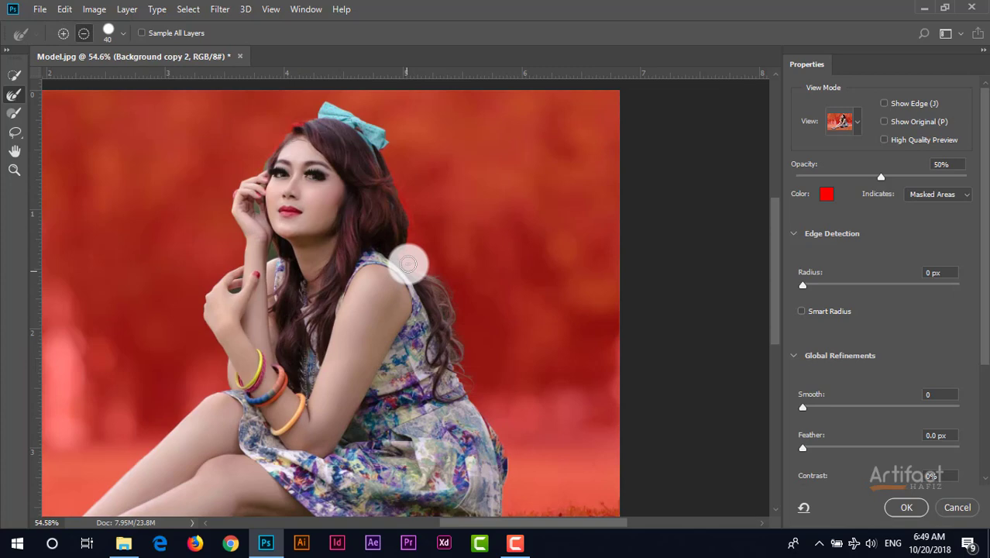
{"action": "scroll", "coordinate": [409, 264], "scroll_direction": "up", "scroll_amount": 5}
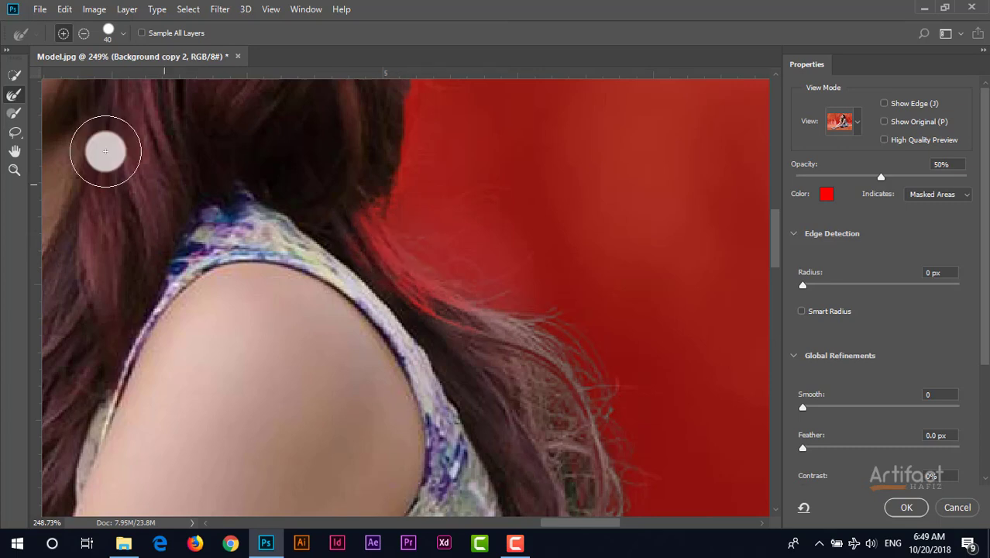
Refine the loose hair strands along her shoulder with a smaller brush.
{"action": "left_click", "coordinate": [19, 78]}
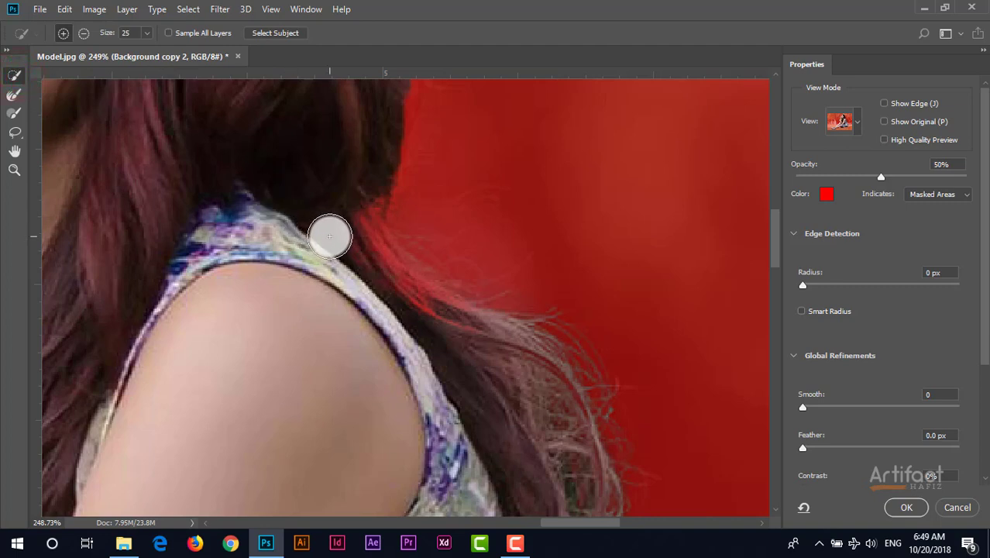
{"action": "key", "text": "bracketleft"}
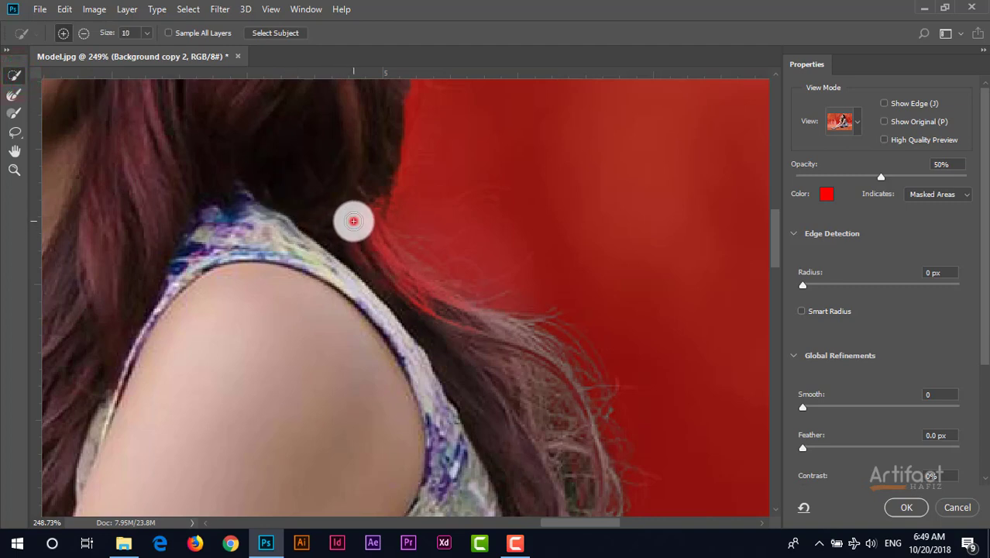
{"action": "mouse_move", "coordinate": [353, 222]}
{"action": "left_mouse_down"}
{"action": "mouse_move", "coordinate": [387, 278]}
{"action": "mouse_move", "coordinate": [450, 311]}
{"action": "mouse_move", "coordinate": [372, 241]}
{"action": "mouse_move", "coordinate": [359, 200]}
{"action": "mouse_move", "coordinate": [366, 192]}
{"action": "mouse_move", "coordinate": [338, 217]}
{"action": "mouse_move", "coordinate": [356, 253]}
{"action": "mouse_move", "coordinate": [472, 326]}
{"action": "left_mouse_up"}
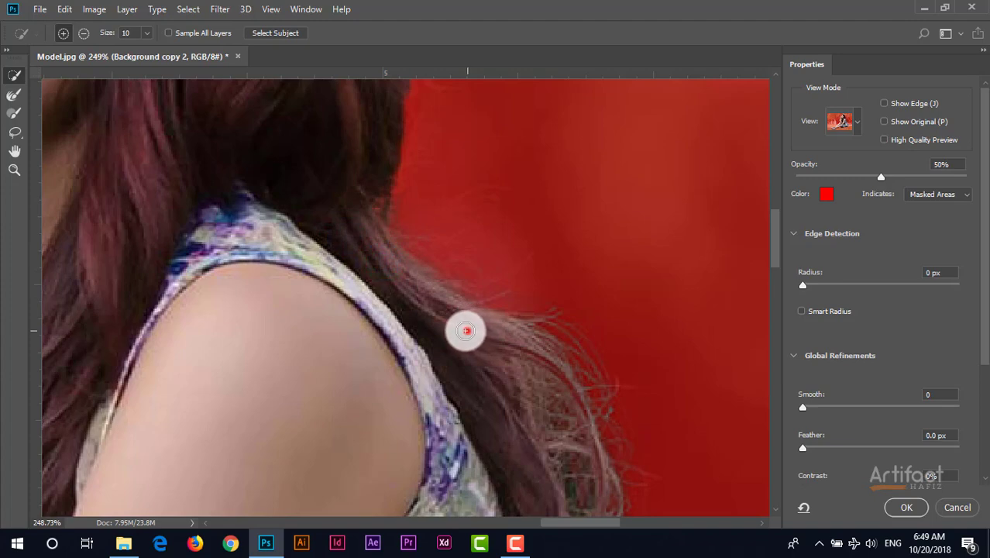
{"action": "left_click_drag", "start_coordinate": [374, 195], "coordinate": [375, 264]}
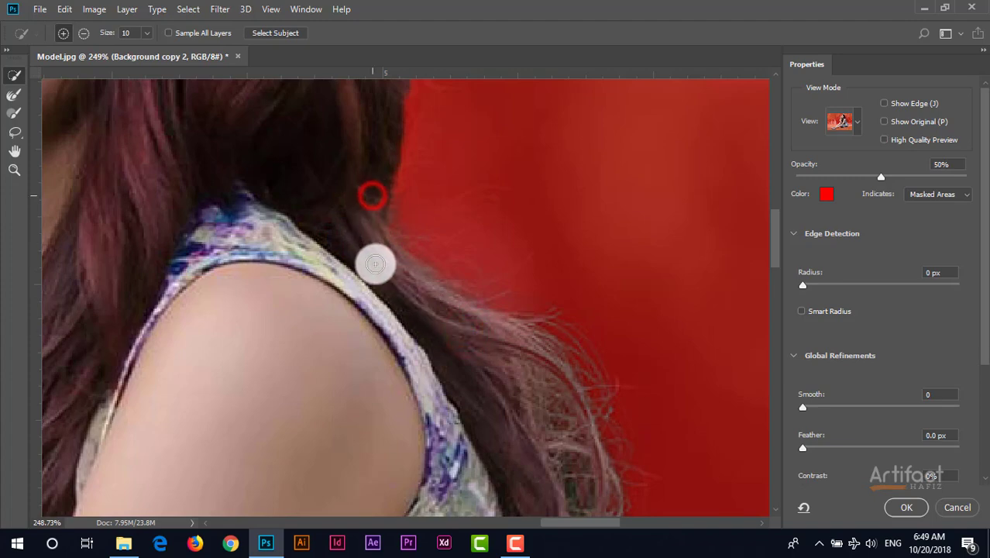
{"action": "scroll", "coordinate": [375, 264], "scroll_direction": "down", "scroll_amount": 5}
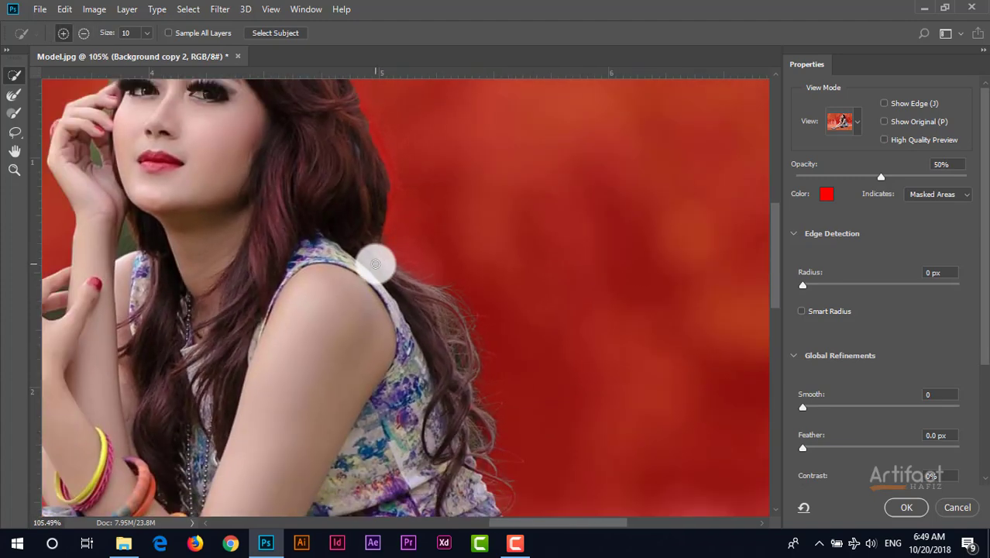
{"action": "left_click", "coordinate": [13, 95]}
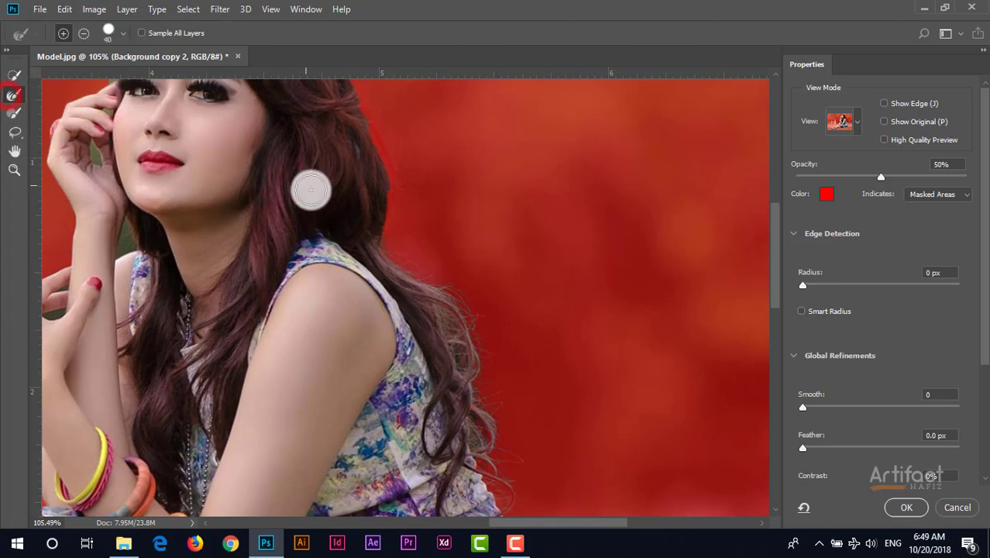
{"action": "scroll", "coordinate": [393, 184], "scroll_direction": "up", "scroll_amount": 3}
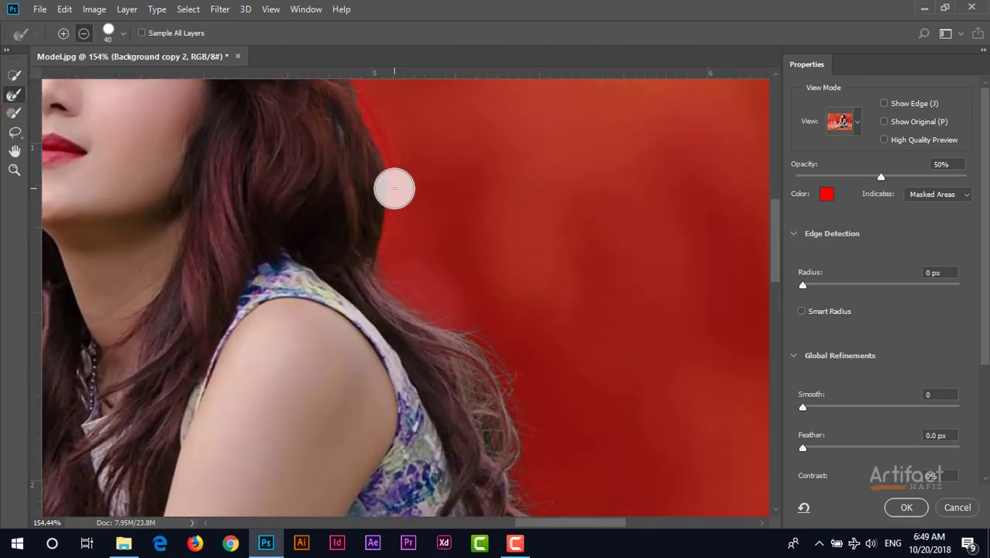
{"action": "scroll", "coordinate": [393, 188], "scroll_direction": "up", "scroll_amount": 2}
{"action": "key", "text": "bracketleft"}
{"action": "key", "text": "bracketleft"}
{"action": "key", "text": "bracketleft"}
{"action": "key", "text": "bracketleft"}
{"action": "key", "text": "bracketleft"}
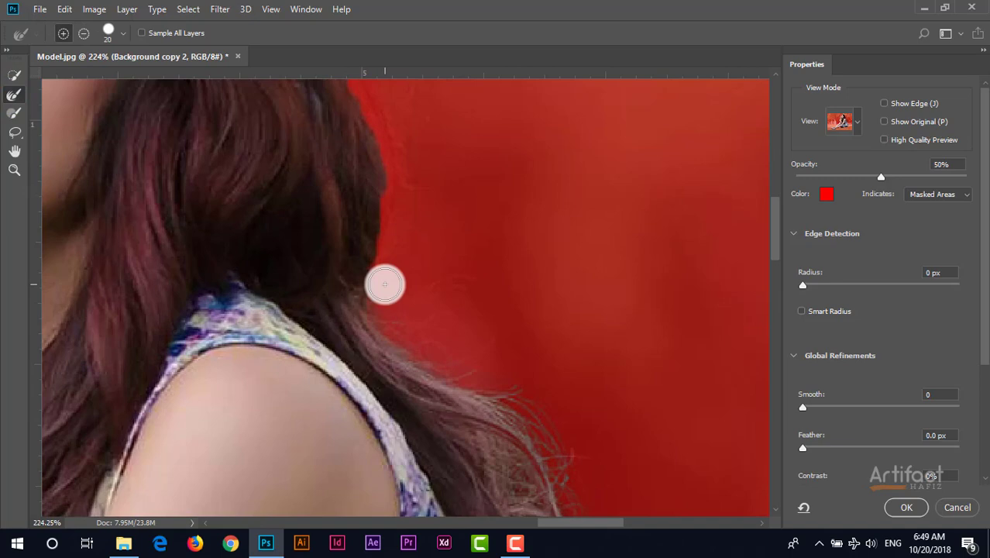
{"action": "left_click_drag", "start_coordinate": [374, 282], "coordinate": [396, 239]}
Refine the mask edge near the bow and around her cheek and hand.
{"action": "scroll", "coordinate": [396, 241], "scroll_direction": "down", "scroll_amount": 5}
{"action": "key", "text": "bracketright"}
{"action": "key", "text": "bracketright"}
{"action": "key", "text": "bracketright"}
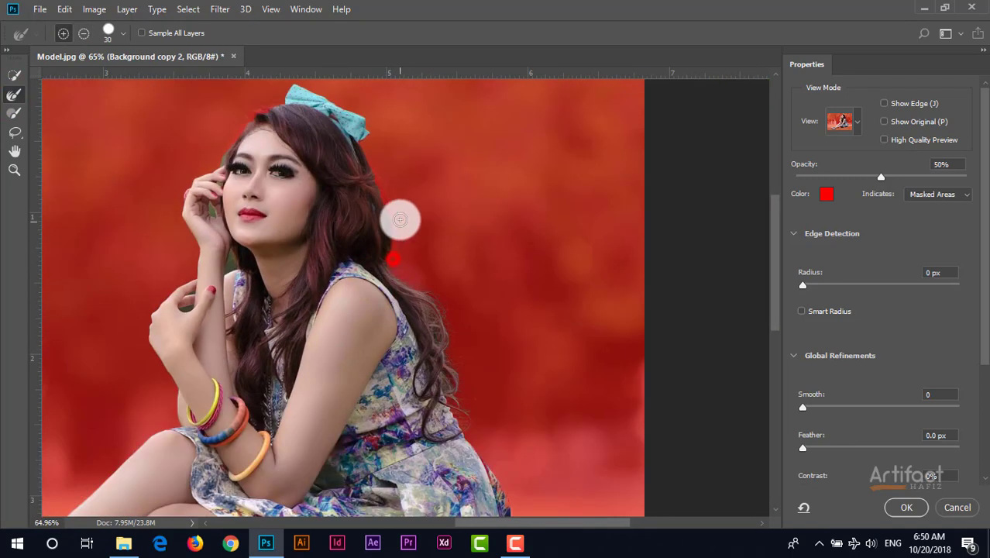
{"action": "left_click_drag", "start_coordinate": [333, 115], "coordinate": [284, 89]}
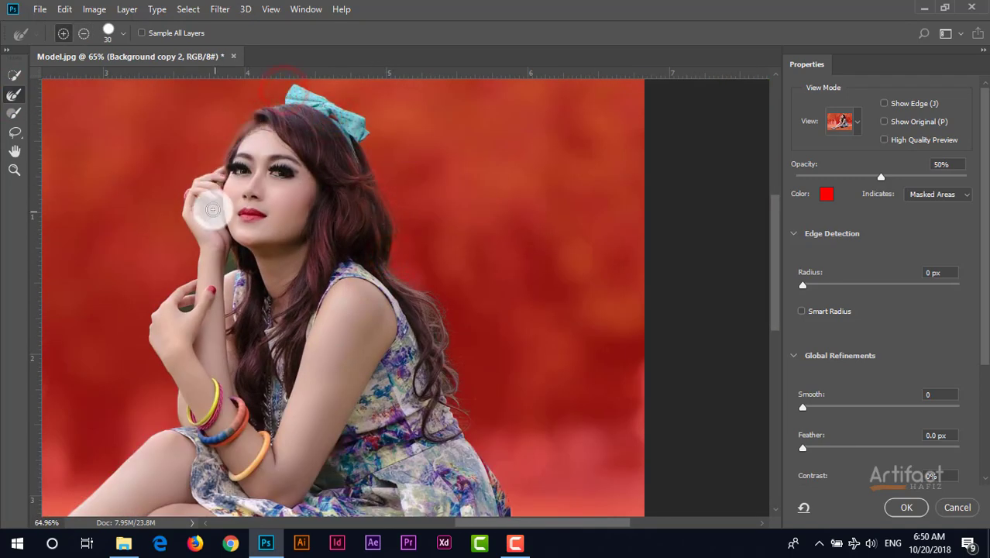
{"action": "left_click_drag", "start_coordinate": [215, 186], "coordinate": [228, 261]}
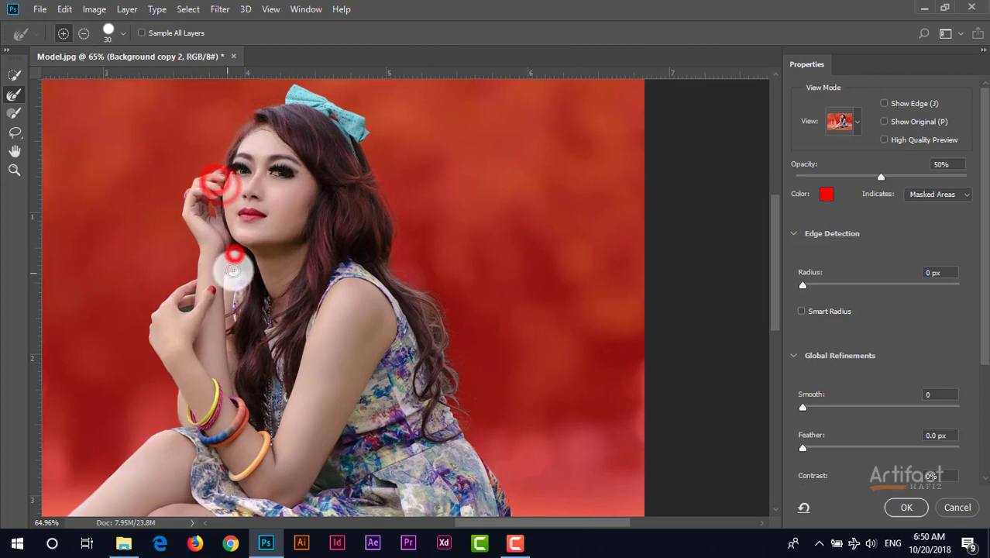
{"action": "left_click_drag", "start_coordinate": [187, 302], "coordinate": [198, 318]}
{"action": "scroll", "coordinate": [225, 326], "scroll_direction": "down", "scroll_amount": 2}
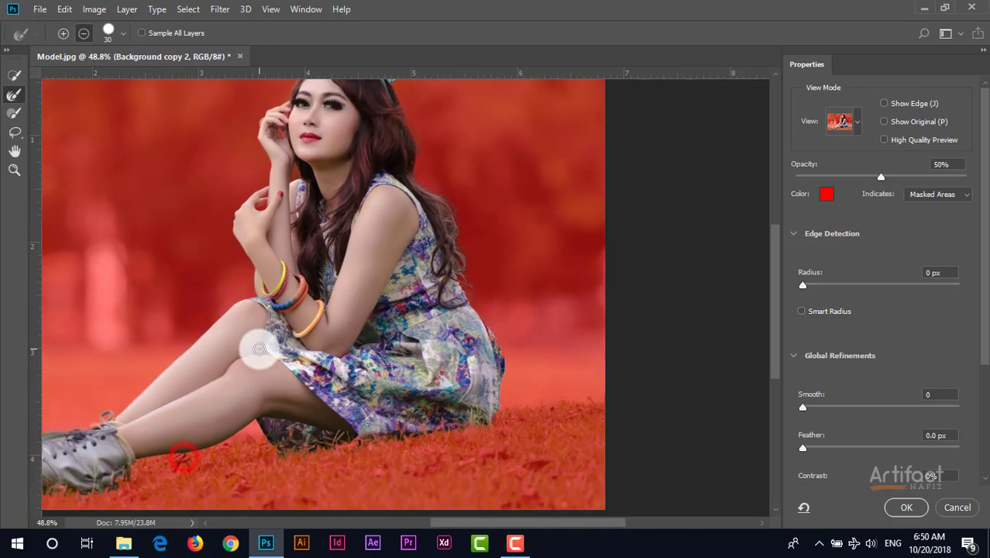
{"action": "scroll", "coordinate": [364, 343], "scroll_direction": "up", "scroll_amount": 1}
{"action": "left_click_drag", "start_coordinate": [329, 230], "coordinate": [371, 353]}
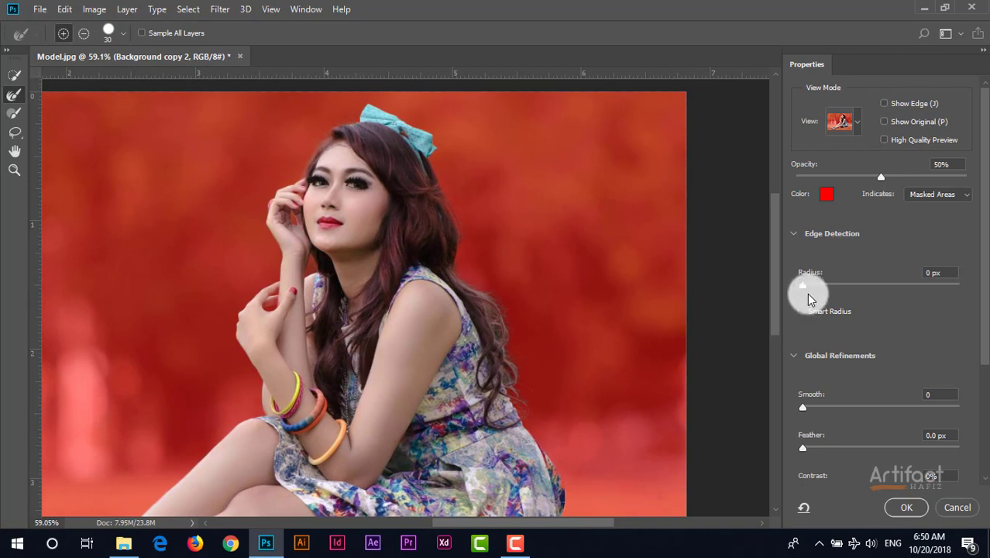
Set Edge Detection Radius to 9 px and apply the Select and Mask result.
{"action": "left_click_drag", "start_coordinate": [803, 287], "coordinate": [846, 293]}
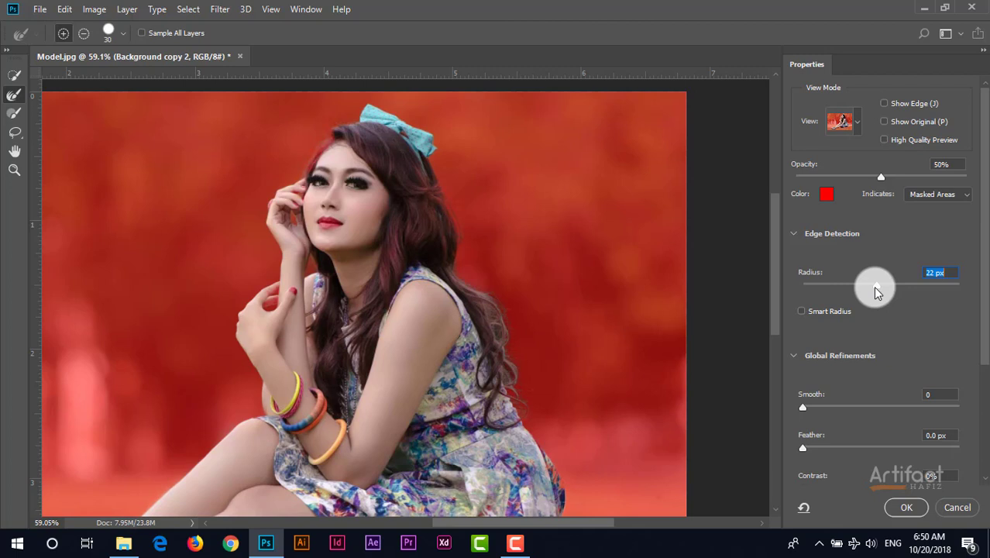
{"action": "mouse_move", "coordinate": [875, 288]}
{"action": "left_mouse_down"}
{"action": "mouse_move", "coordinate": [844, 287]}
{"action": "mouse_move", "coordinate": [864, 288]}
{"action": "left_mouse_up"}
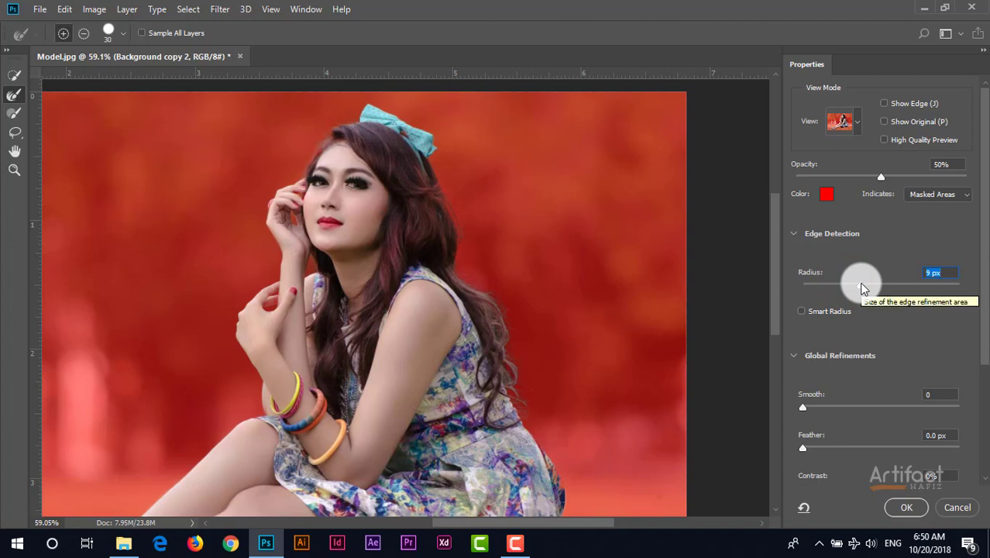
{"action": "left_click", "coordinate": [906, 507]}
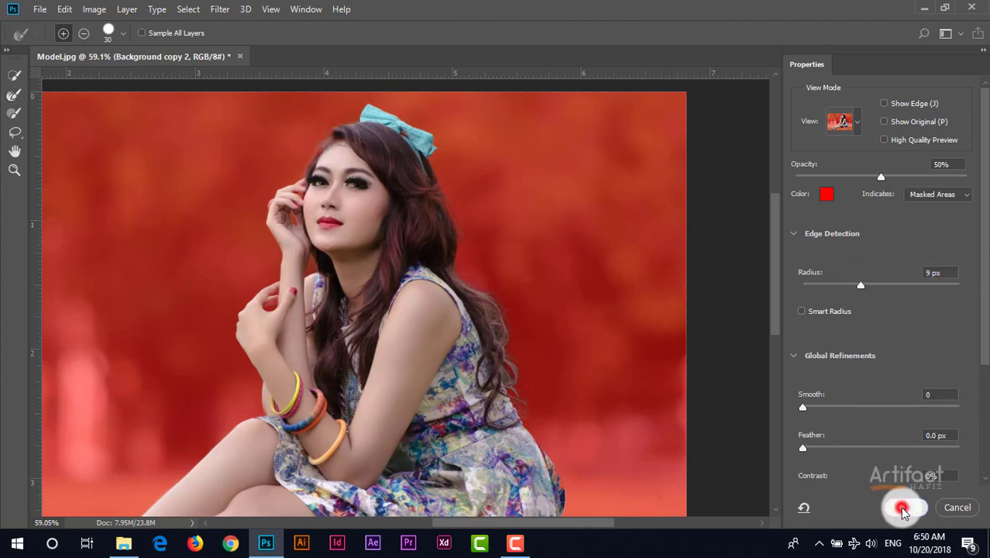
Mask Background copy 2 to the woman, load that mask as a selection, hide it, and select Background copy.
{"action": "scroll", "coordinate": [467, 272], "scroll_direction": "down", "scroll_amount": 3, "text": "alt"}
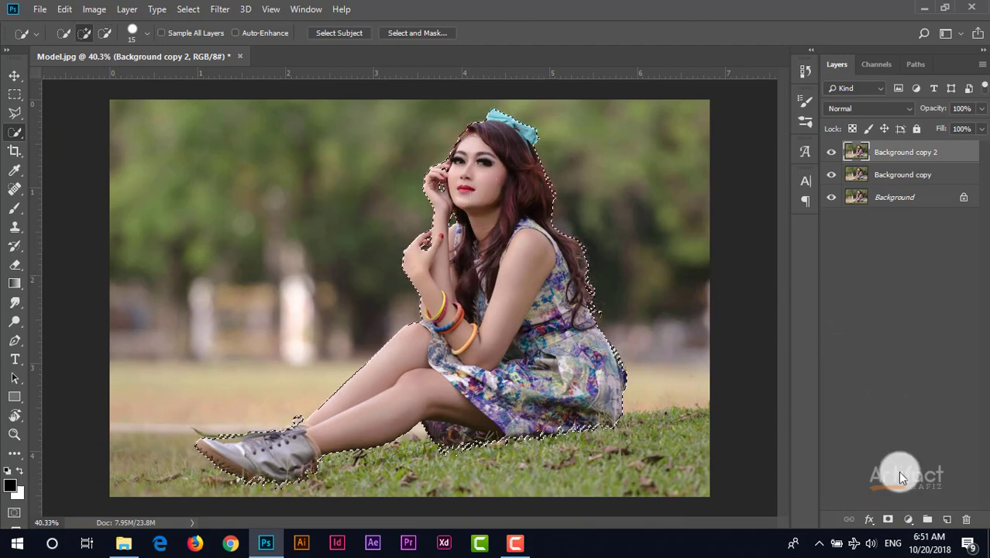
{"action": "left_click", "coordinate": [890, 520]}
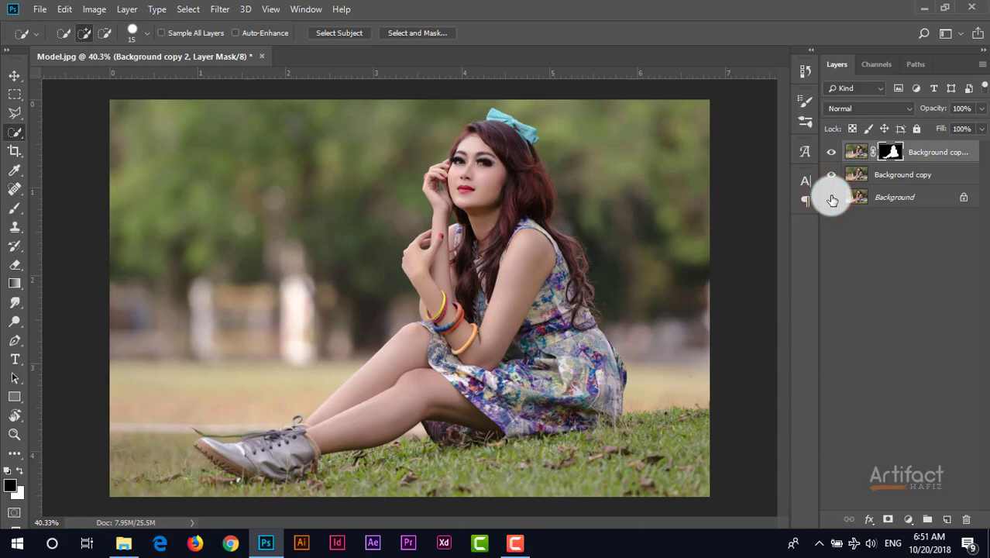
{"action": "left_click", "coordinate": [831, 200]}
{"action": "left_click", "coordinate": [890, 154]}
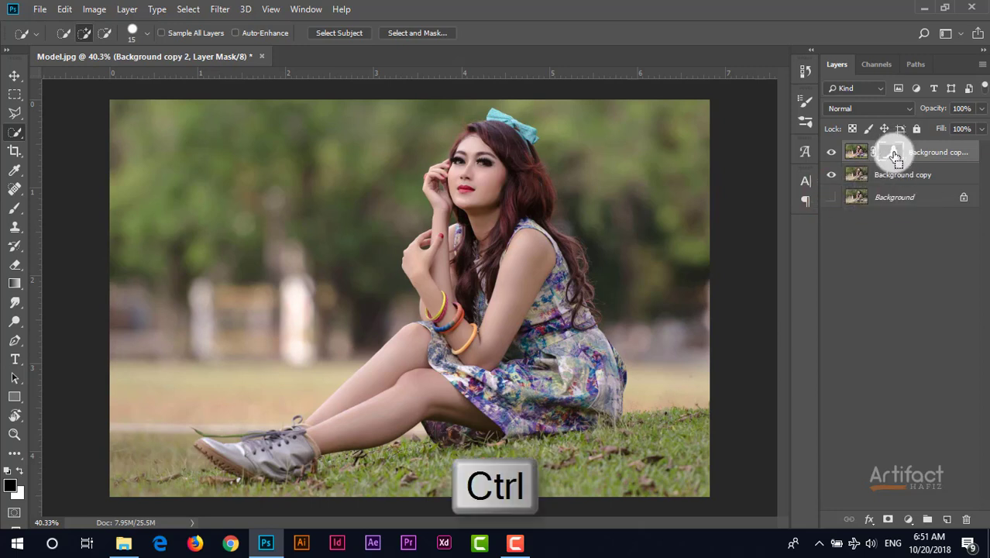
{"action": "left_click", "coordinate": [895, 154], "text": "ctrl"}
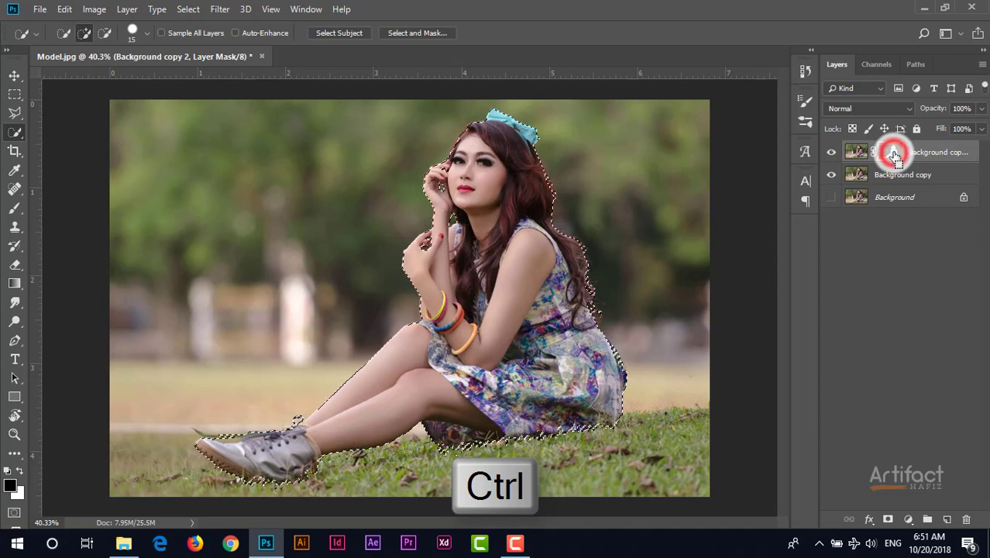
{"action": "left_click", "coordinate": [831, 153]}
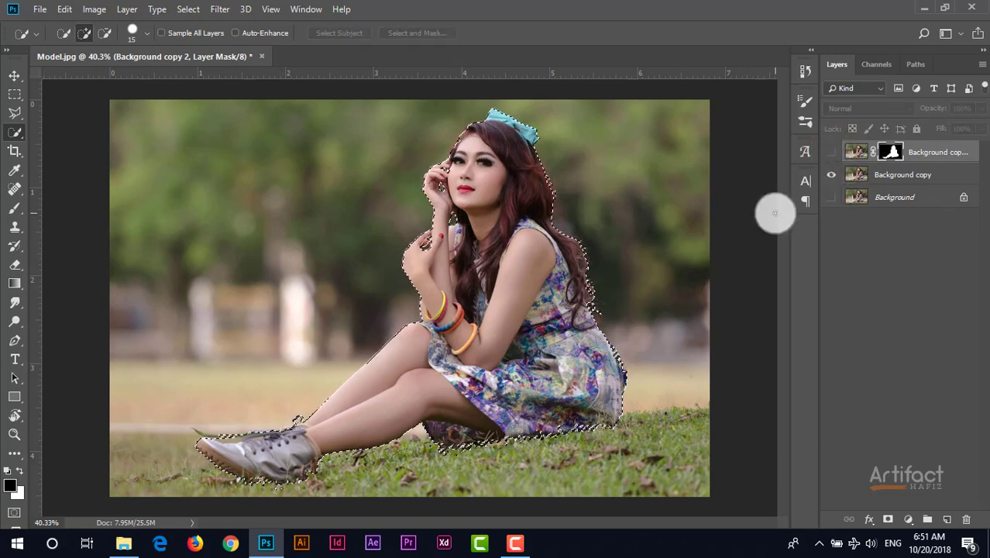
{"action": "left_click", "coordinate": [919, 183]}
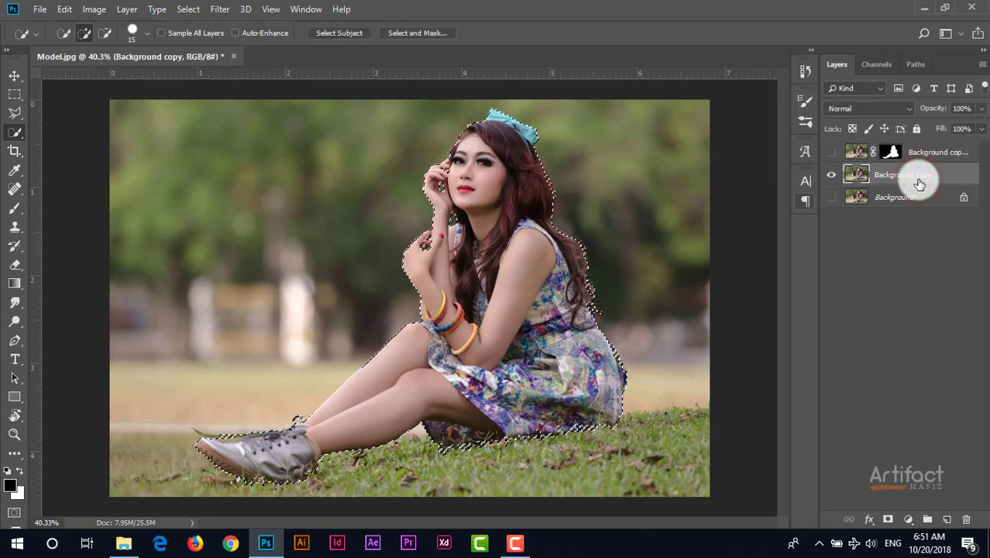
Fill the woman's selected outline on Background copy using Edit > Fill with Content-Aware.
{"action": "left_click", "coordinate": [62, 10]}
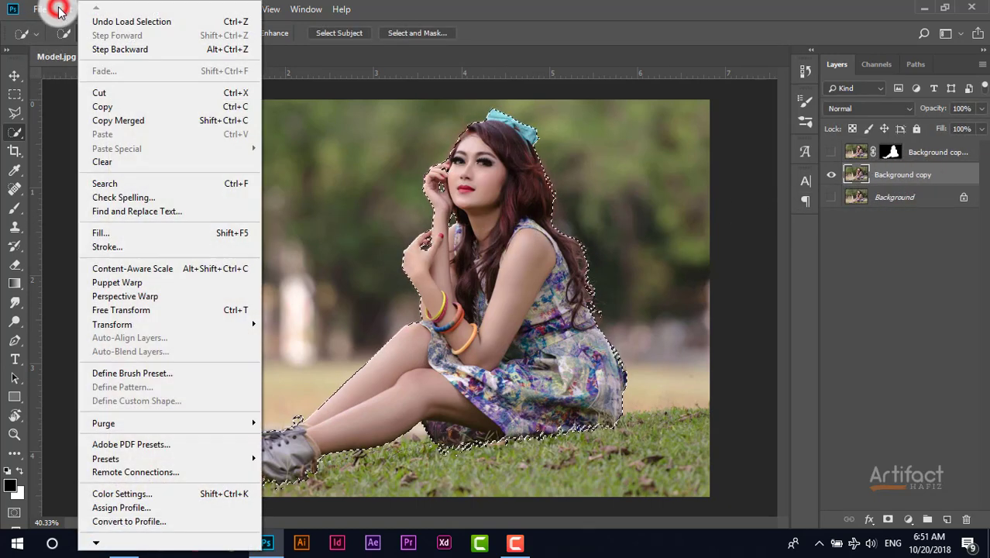
{"action": "left_click", "coordinate": [97, 232]}
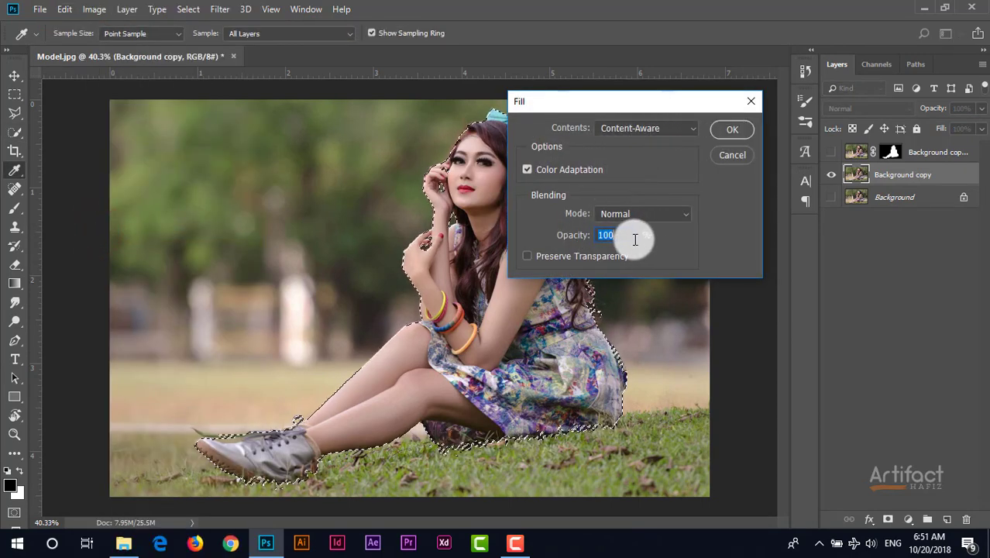
{"action": "left_click", "coordinate": [720, 130]}
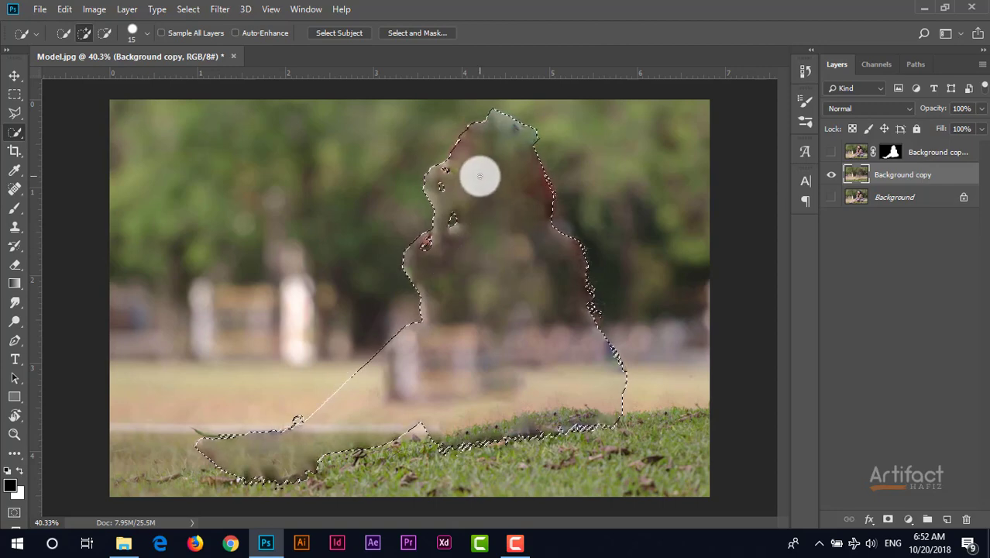
Deselect, then spot-heal the leftover traces around the head, near the legs and across the grass.
{"action": "left_click", "coordinate": [189, 9]}
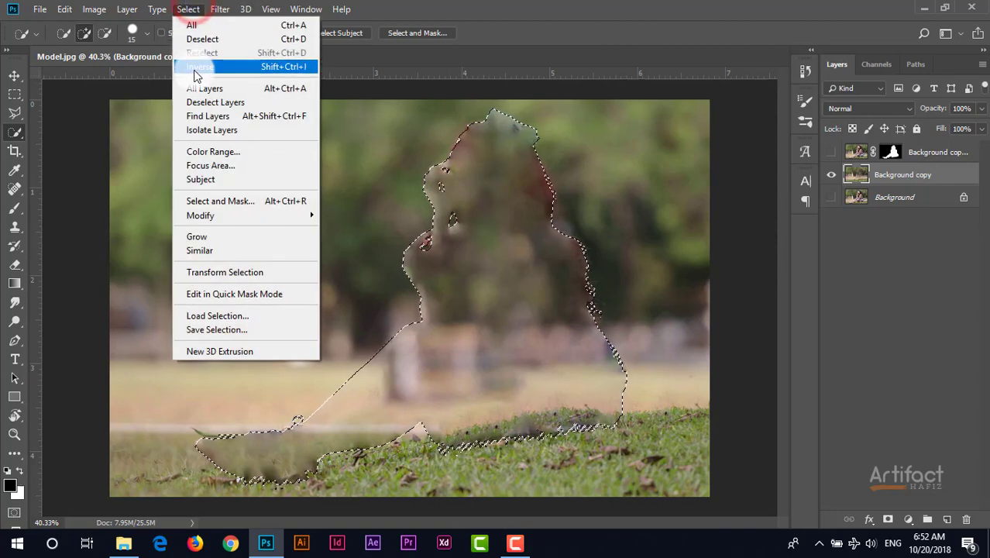
{"action": "left_click", "coordinate": [199, 45]}
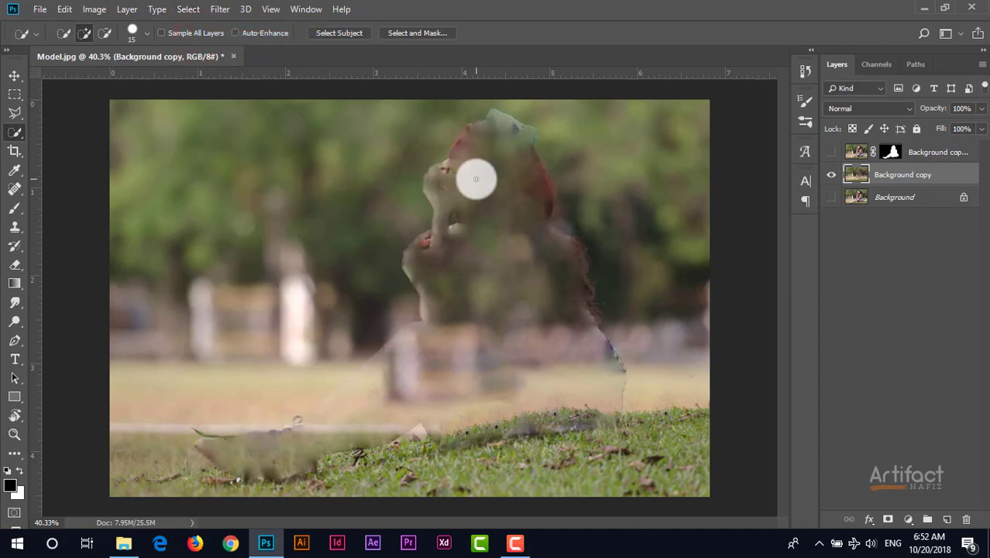
{"action": "left_click", "coordinate": [16, 190]}
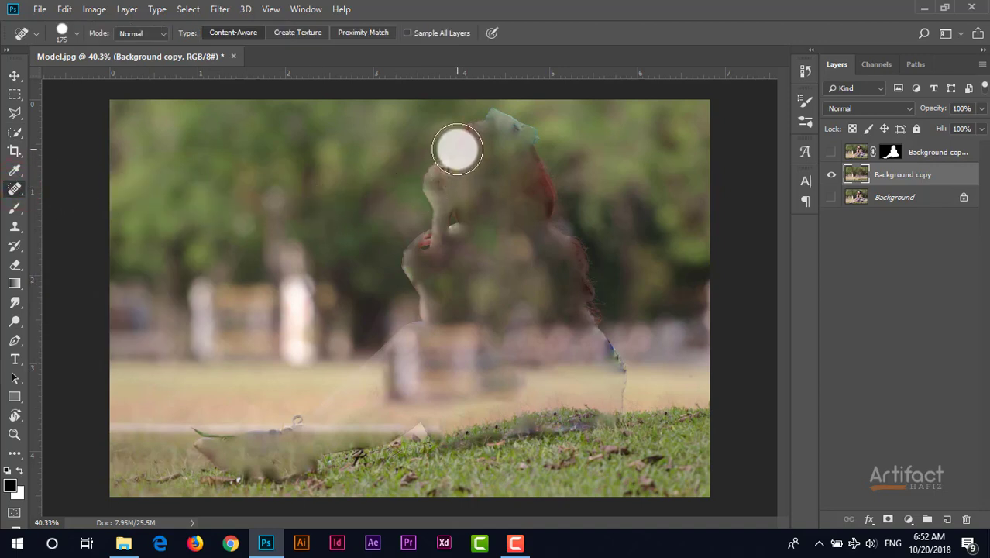
{"action": "mouse_move", "coordinate": [457, 149]}
{"action": "left_mouse_down"}
{"action": "mouse_move", "coordinate": [420, 288]}
{"action": "mouse_move", "coordinate": [358, 386]}
{"action": "mouse_move", "coordinate": [376, 376]}
{"action": "left_mouse_up"}
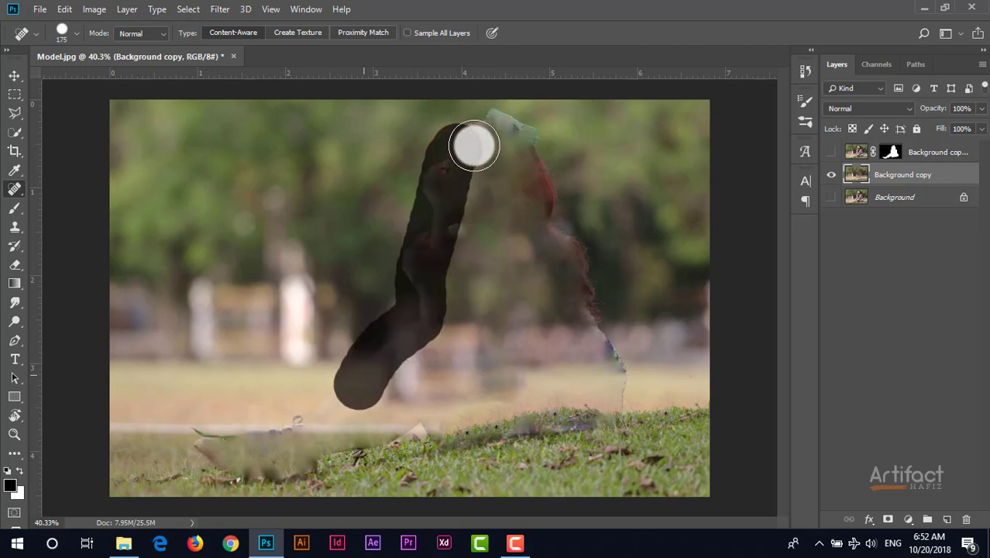
{"action": "mouse_move", "coordinate": [476, 128]}
{"action": "left_mouse_down"}
{"action": "mouse_move", "coordinate": [540, 170]}
{"action": "mouse_move", "coordinate": [616, 389]}
{"action": "left_mouse_up"}
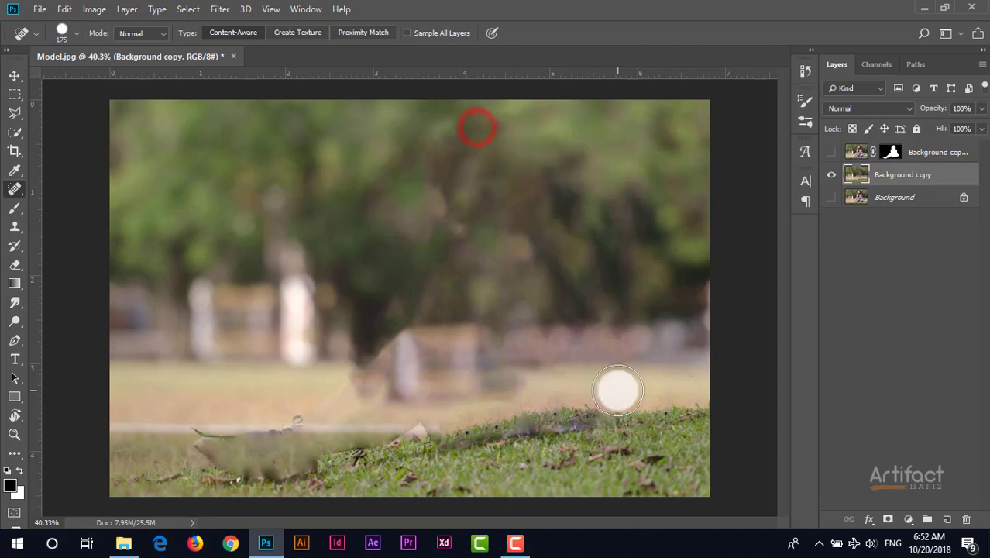
{"action": "mouse_move", "coordinate": [205, 435]}
{"action": "left_mouse_down"}
{"action": "mouse_move", "coordinate": [471, 432]}
{"action": "mouse_move", "coordinate": [583, 415]}
{"action": "mouse_move", "coordinate": [334, 446]}
{"action": "mouse_move", "coordinate": [463, 418]}
{"action": "left_mouse_up"}
{"action": "left_click_drag", "start_coordinate": [367, 459], "coordinate": [246, 455]}
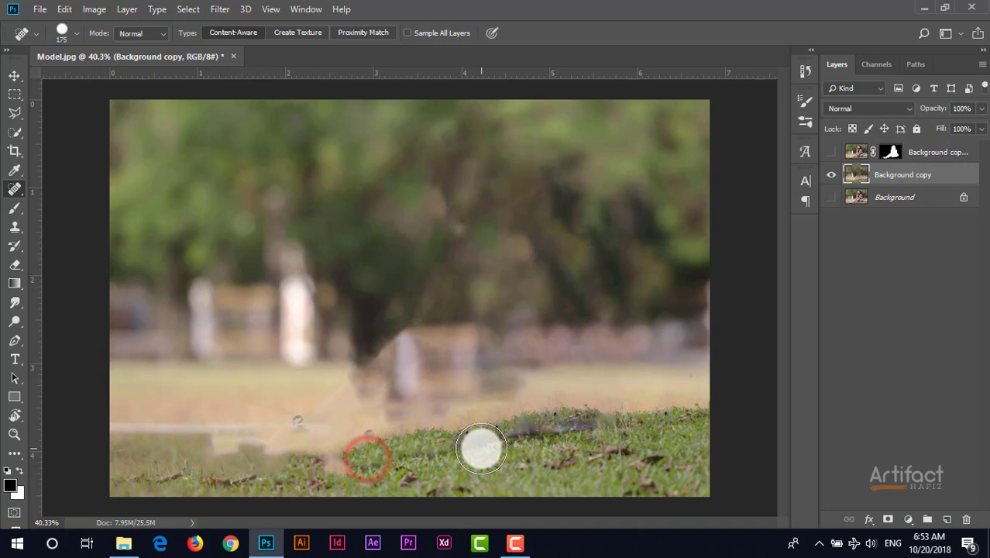
{"action": "left_click_drag", "start_coordinate": [404, 321], "coordinate": [300, 417]}
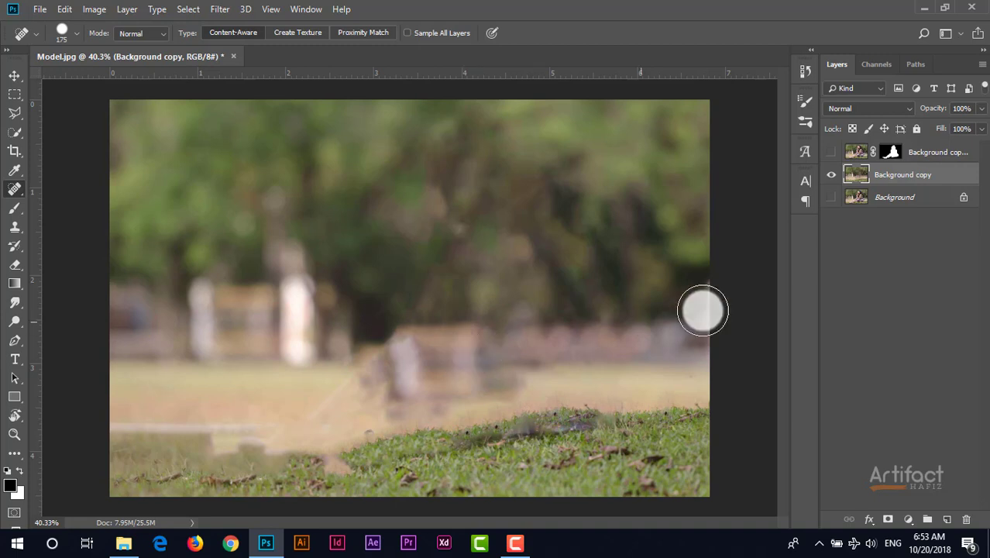
Show the masked model layer again, toggling it and Background copy to compare the cutout.
{"action": "left_click", "coordinate": [831, 153]}
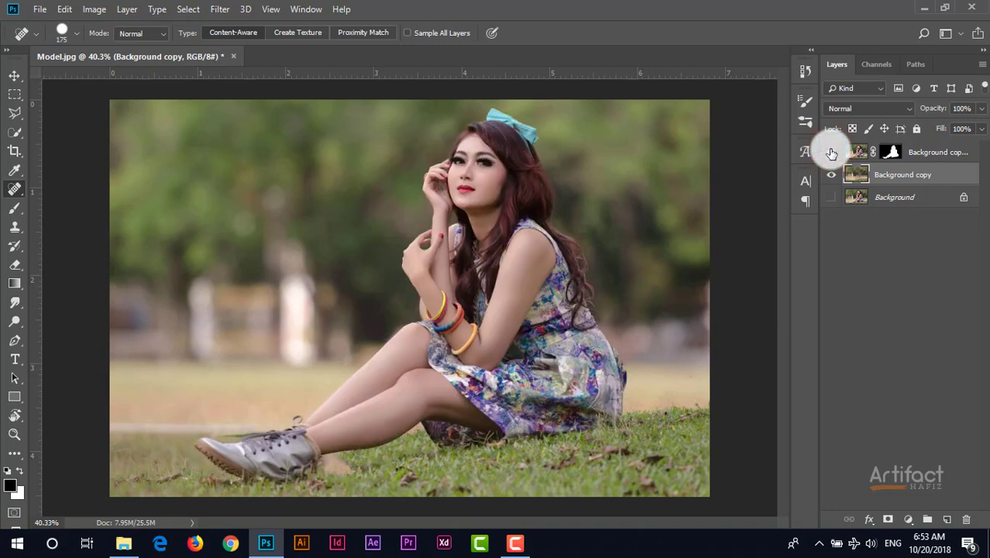
{"action": "key", "text": "v"}
{"action": "left_click", "coordinate": [831, 152]}
{"action": "left_click", "coordinate": [831, 152]}
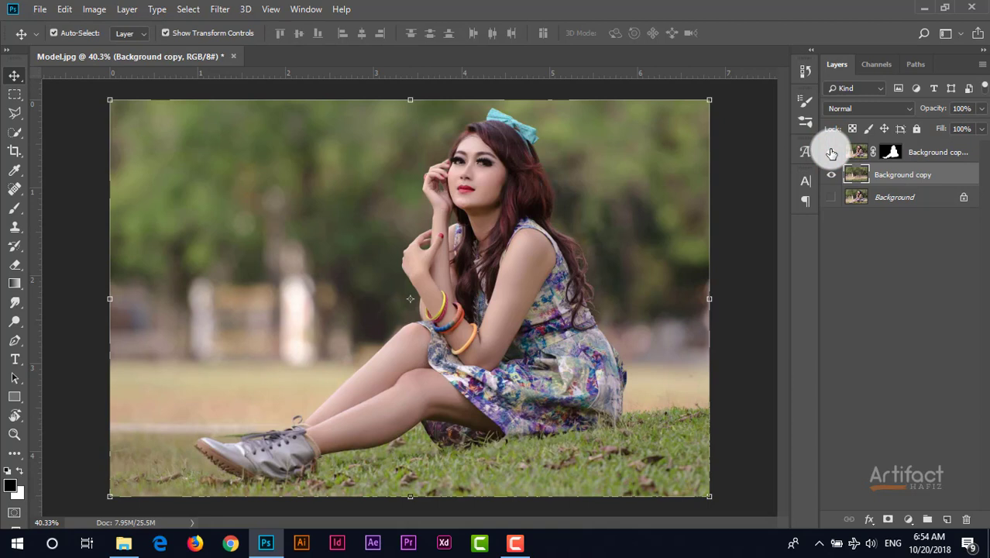
{"action": "left_click", "coordinate": [831, 152]}
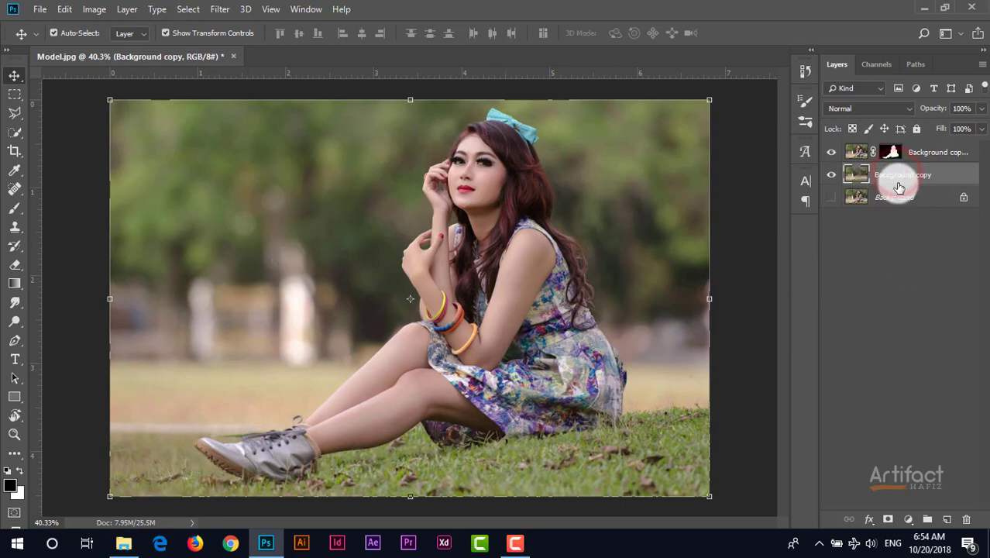
{"action": "left_click", "coordinate": [833, 176]}
{"action": "left_click", "coordinate": [832, 175]}
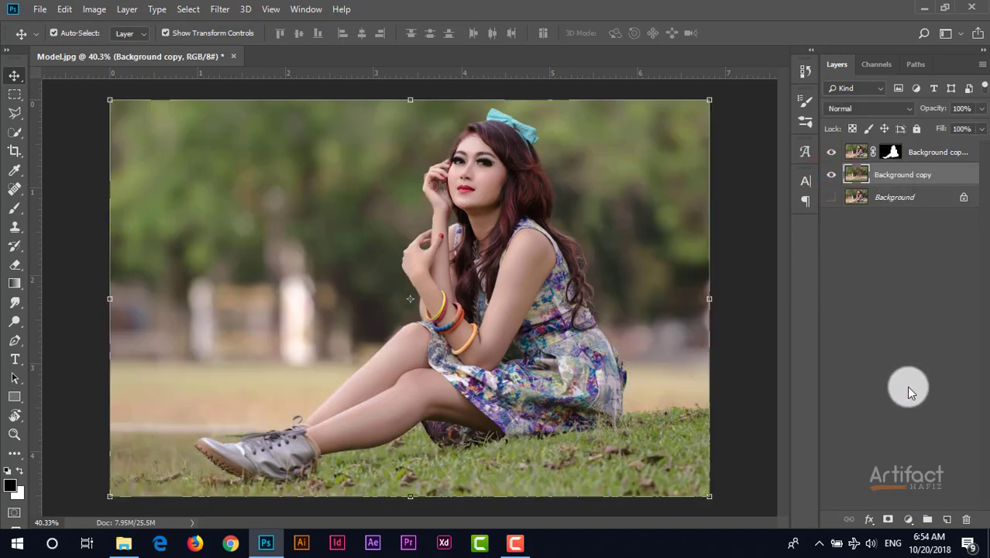
Add a Brightness/Contrast adjustment at Brightness -60 and Contrast -20, then reselect the masked model layer.
{"action": "left_click", "coordinate": [908, 518]}
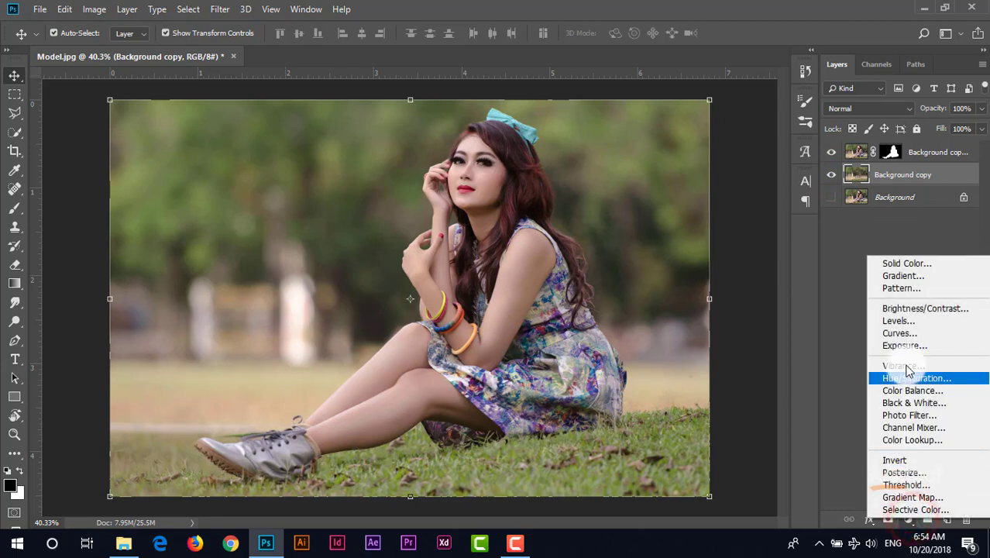
{"action": "left_click", "coordinate": [910, 309]}
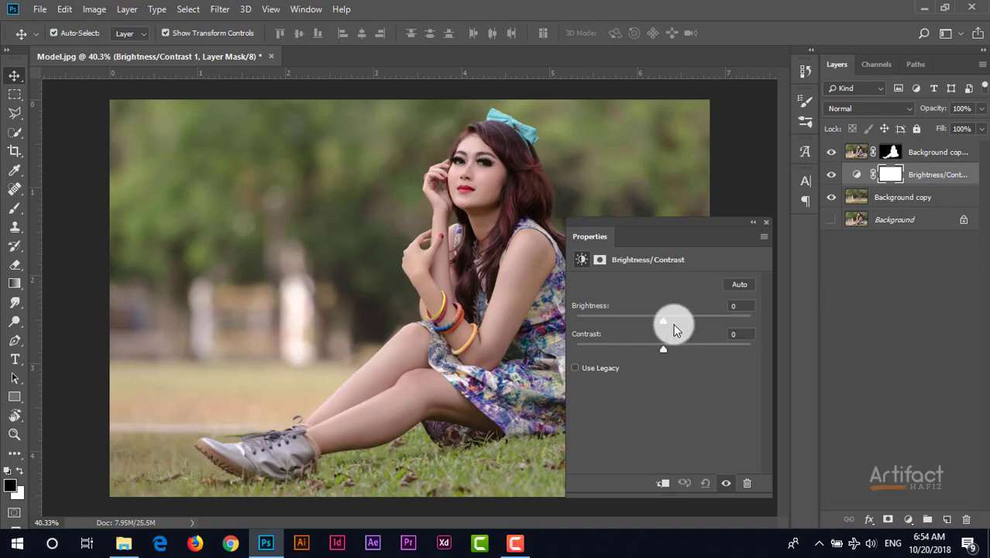
{"action": "left_click_drag", "start_coordinate": [663, 323], "coordinate": [626, 329]}
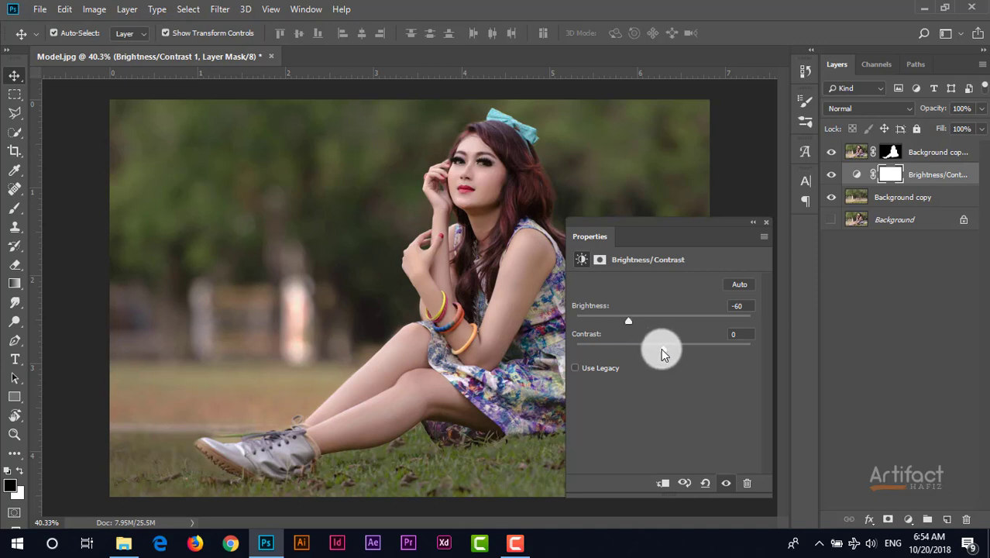
{"action": "left_click_drag", "start_coordinate": [662, 353], "coordinate": [630, 363]}
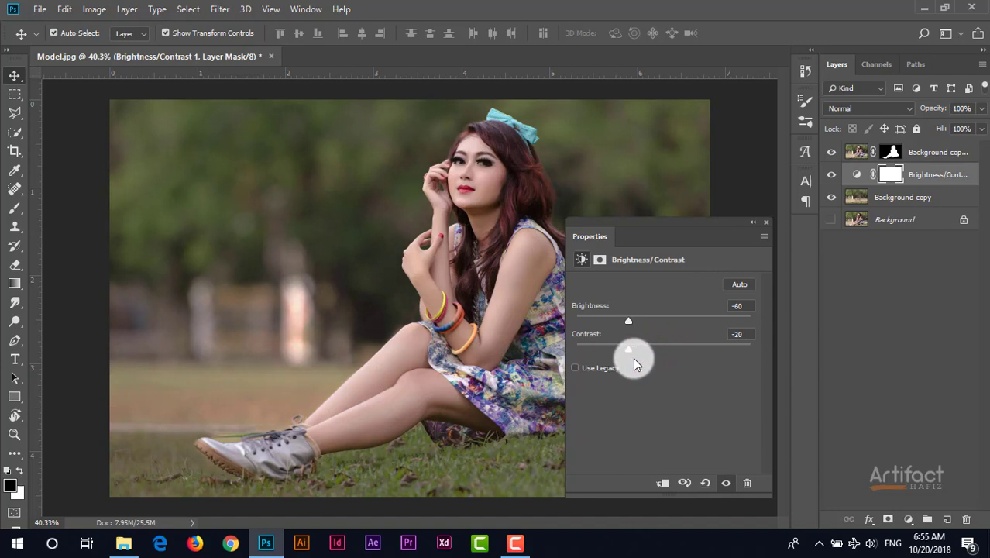
{"action": "left_click", "coordinate": [763, 225]}
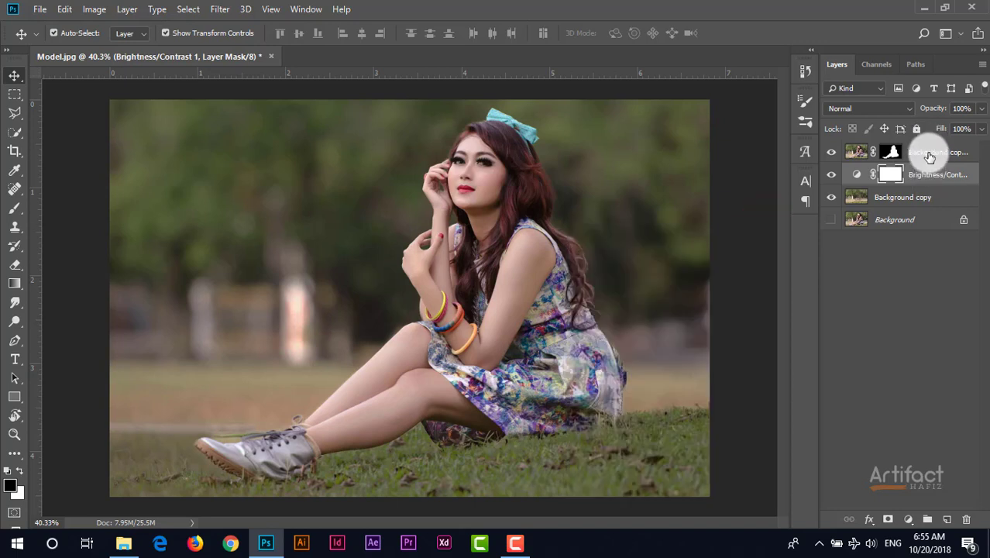
{"action": "left_click", "coordinate": [929, 155]}
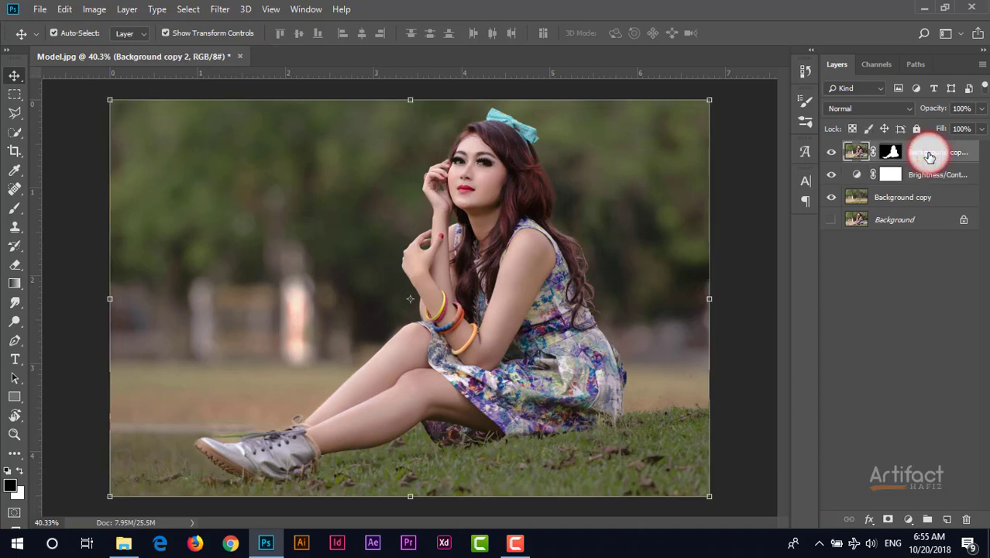
Add an empty Layer 1 on top and set the foreground colour to orange #ffba00.
{"action": "left_click", "coordinate": [946, 519]}
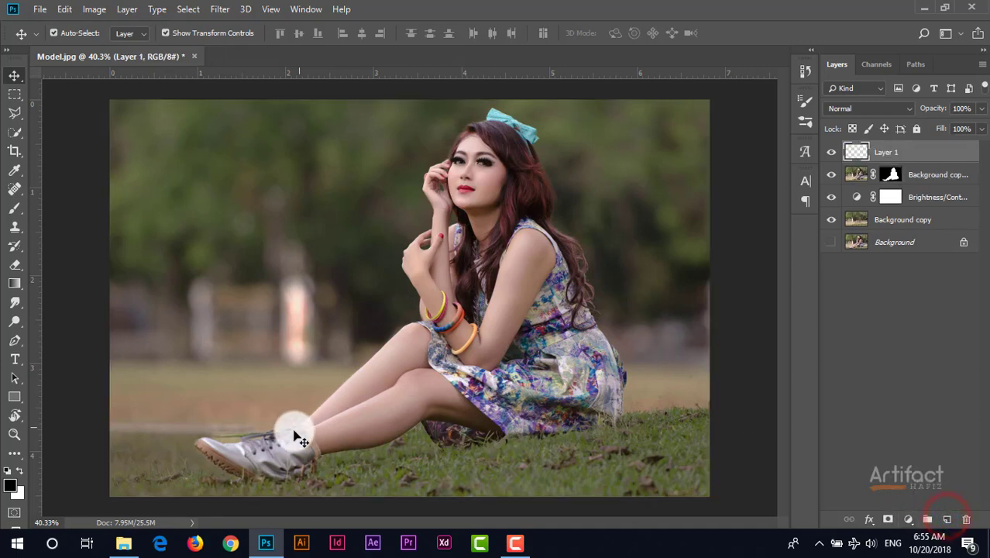
{"action": "left_click", "coordinate": [14, 208]}
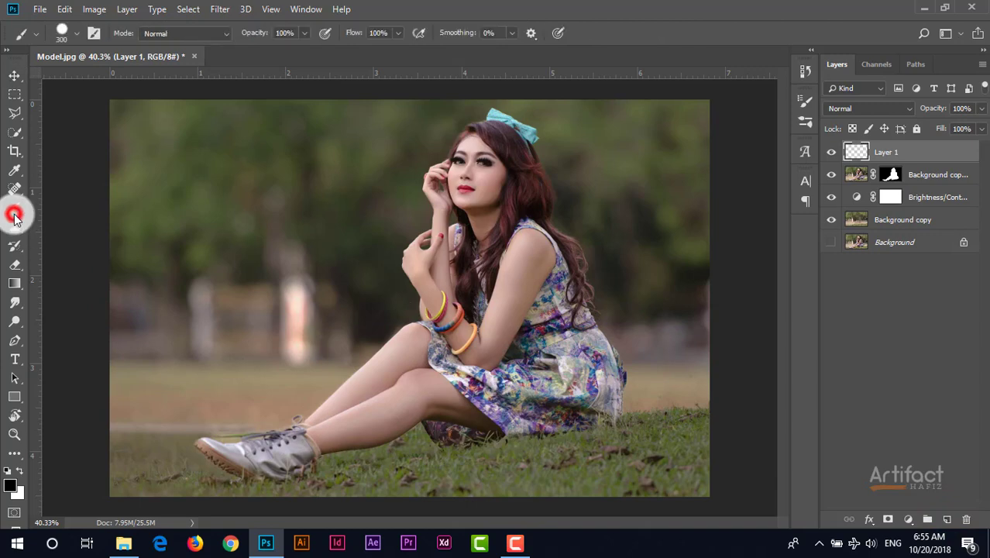
{"action": "left_click", "coordinate": [11, 486]}
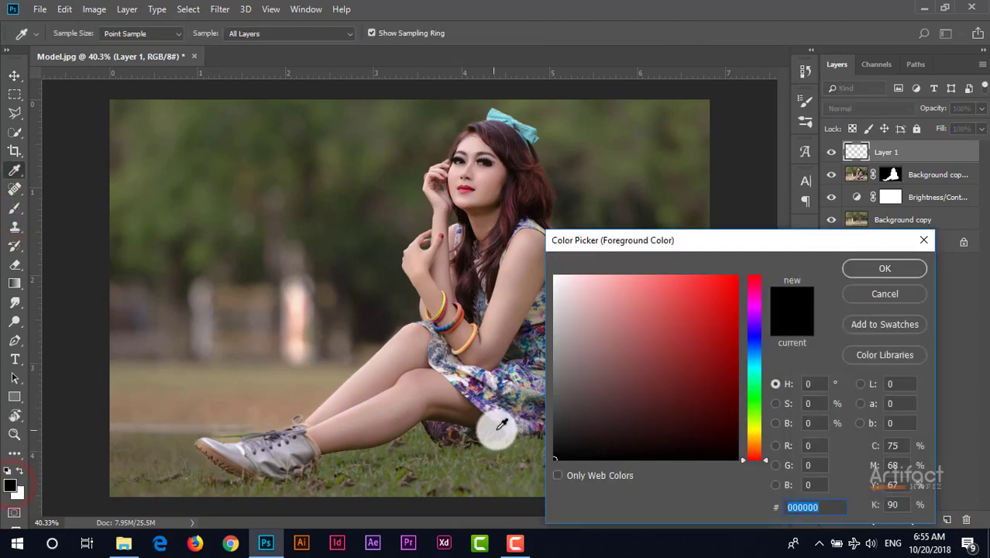
{"action": "left_click", "coordinate": [755, 434]}
{"action": "left_click_drag", "start_coordinate": [694, 348], "coordinate": [738, 256]}
{"action": "left_click_drag", "start_coordinate": [750, 447], "coordinate": [755, 438]}
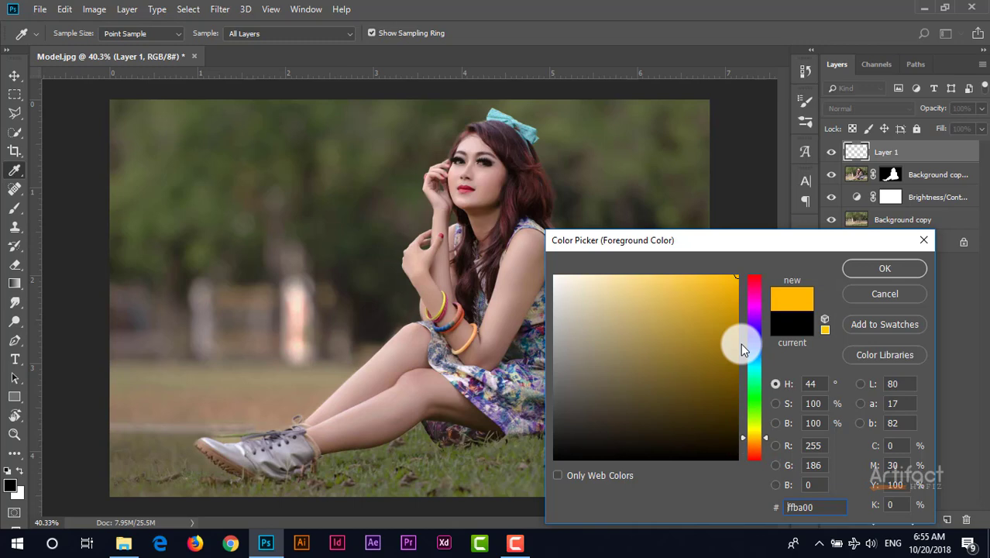
{"action": "left_click", "coordinate": [875, 271]}
Paint a test orange dab with an enlarged brush, then undo it.
{"action": "key", "text": "b"}
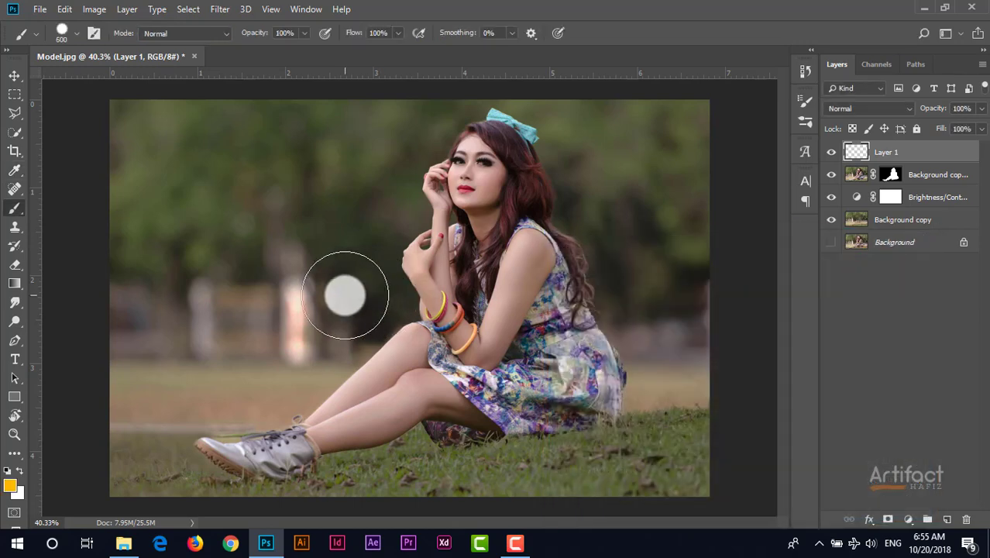
{"action": "key", "text": "bracketright"}
{"action": "key", "text": "bracketright"}
{"action": "key", "text": "bracketright"}
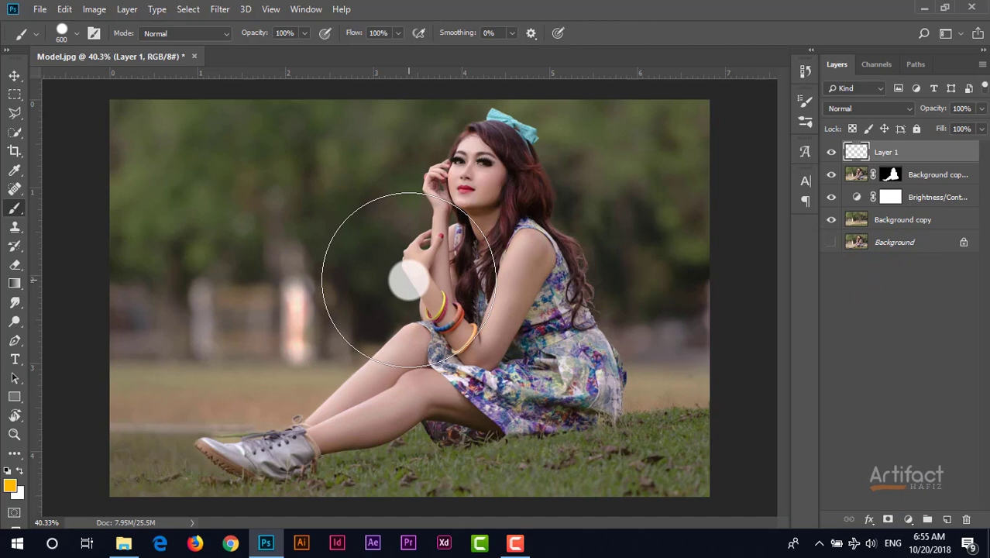
{"action": "left_click", "coordinate": [409, 296]}
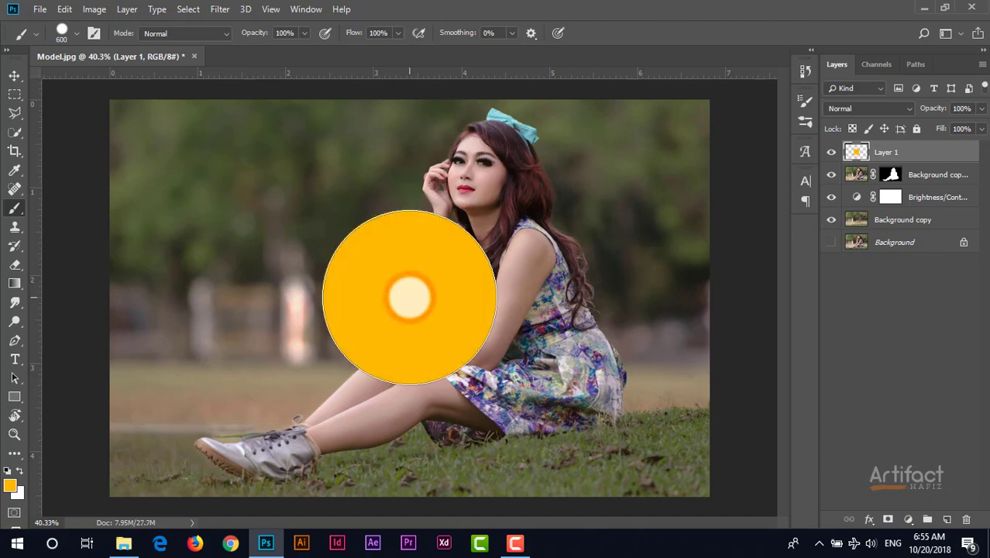
{"action": "key", "text": "ctrl+z"}
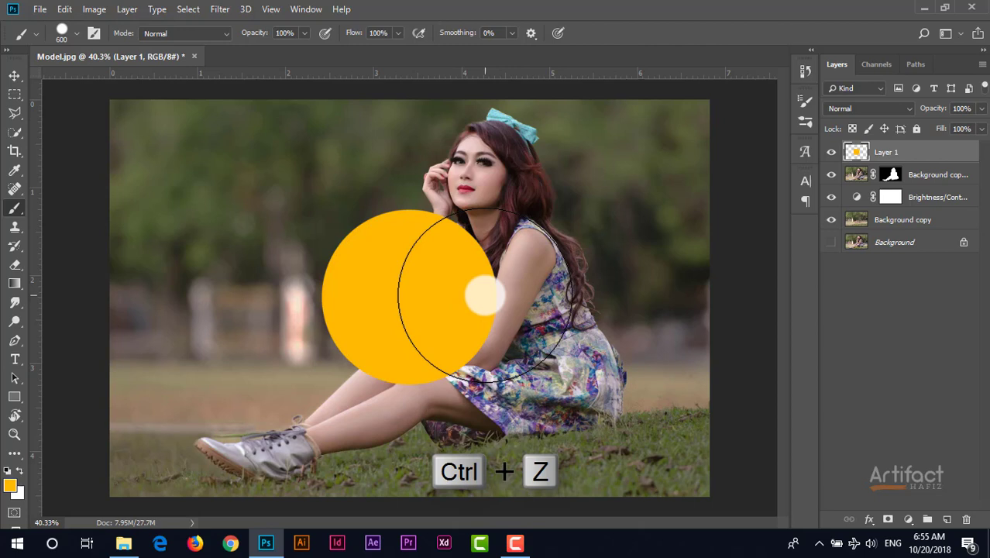
{"action": "key", "text": "ctrl+z"}
Paint a soft orange dab near her hands using a round brush at 0% hardness.
{"action": "left_click", "coordinate": [62, 32]}
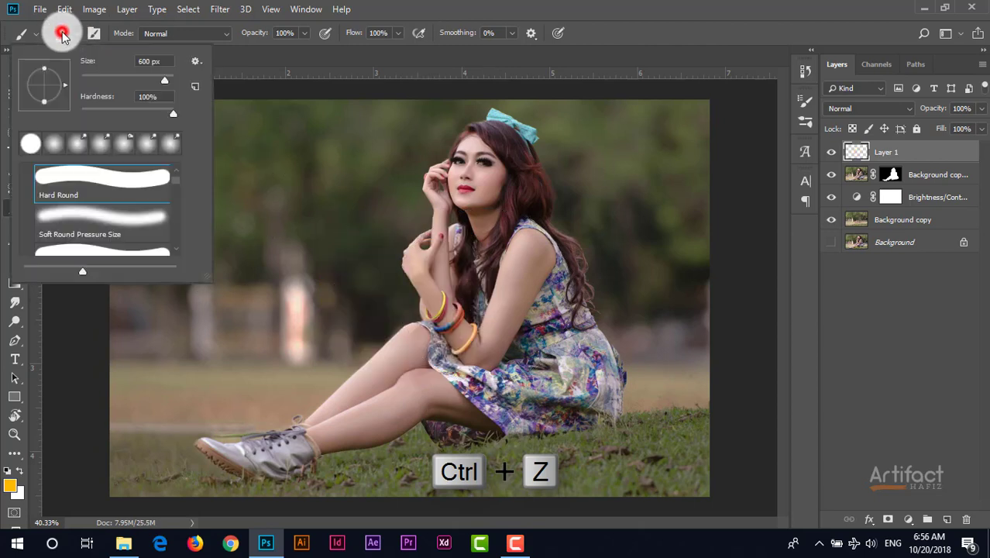
{"action": "left_click", "coordinate": [55, 143]}
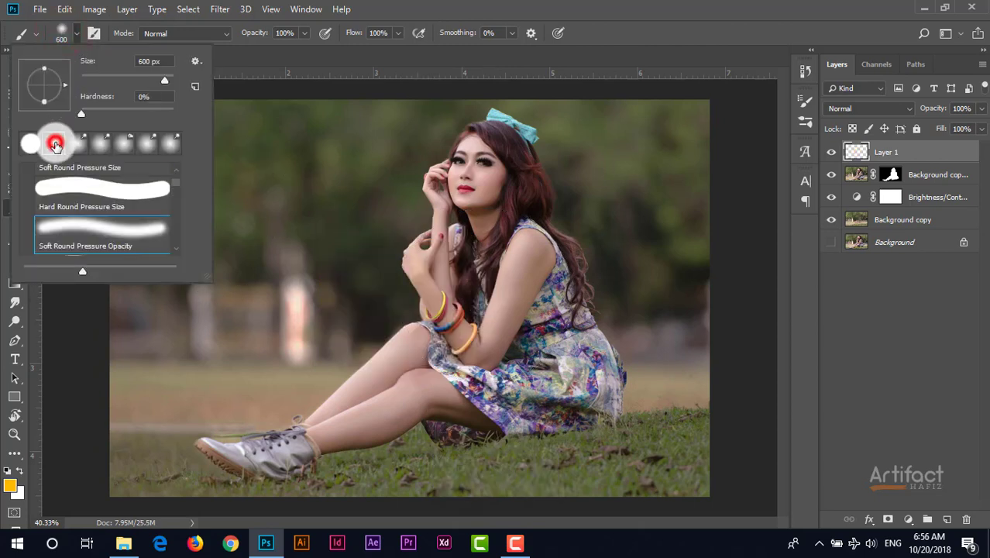
{"action": "left_click", "coordinate": [530, 8]}
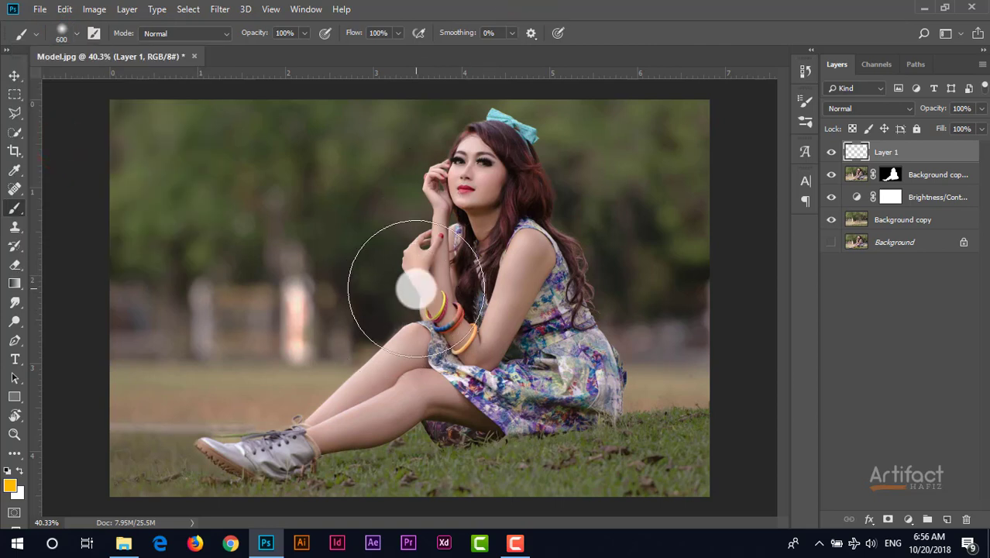
{"action": "left_click", "coordinate": [416, 289]}
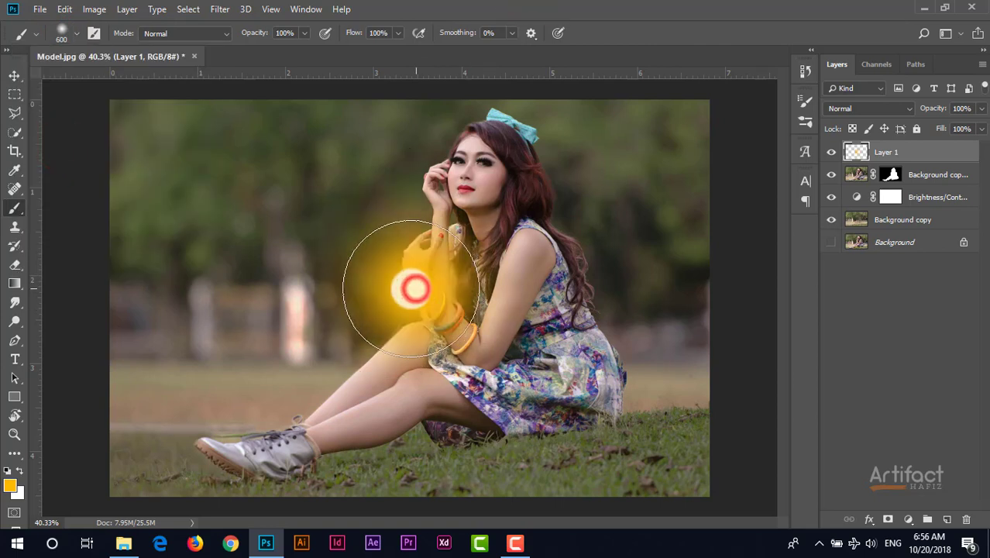
Set Layer 1's blend mode to Screen and move the glow to the photo's top-left.
{"action": "left_click", "coordinate": [15, 77]}
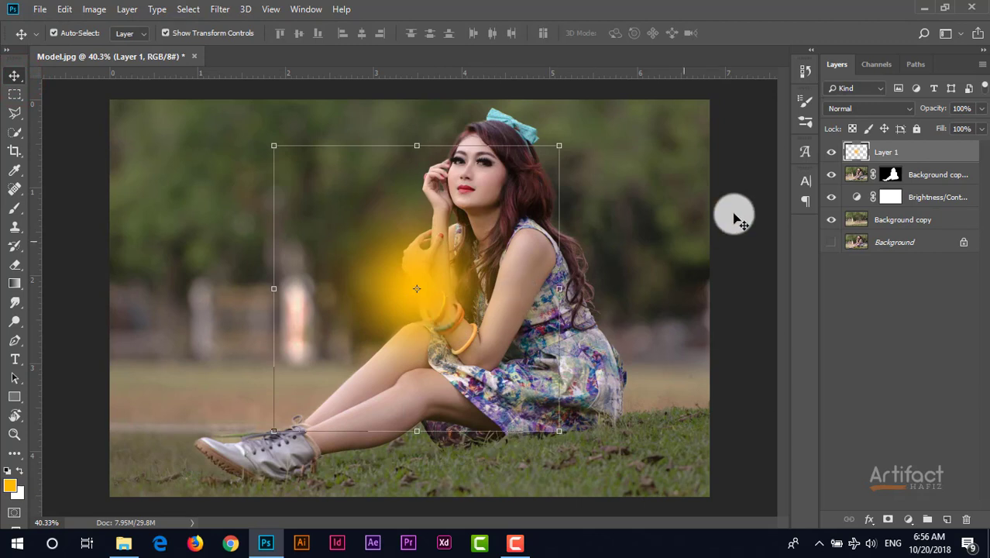
{"action": "left_click", "coordinate": [866, 109]}
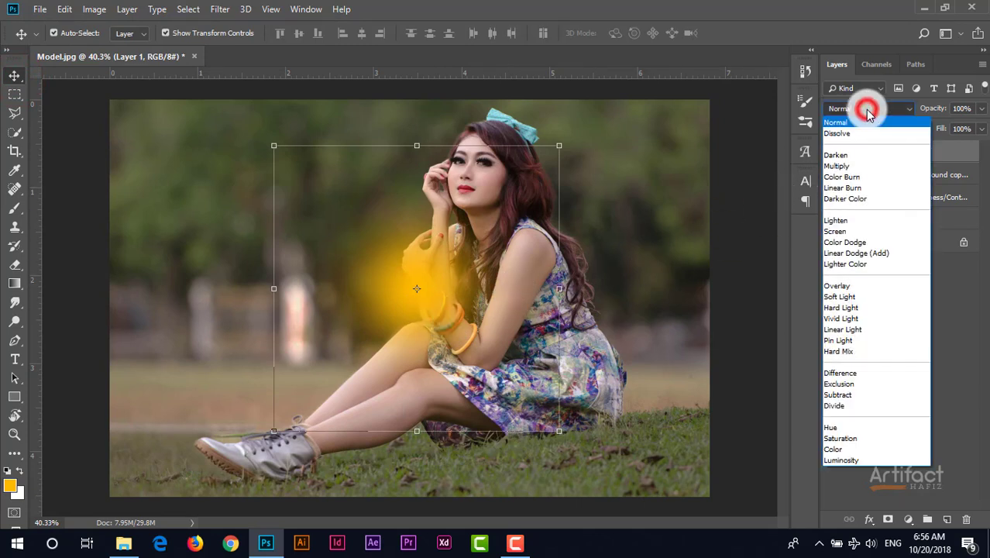
{"action": "left_click", "coordinate": [853, 231]}
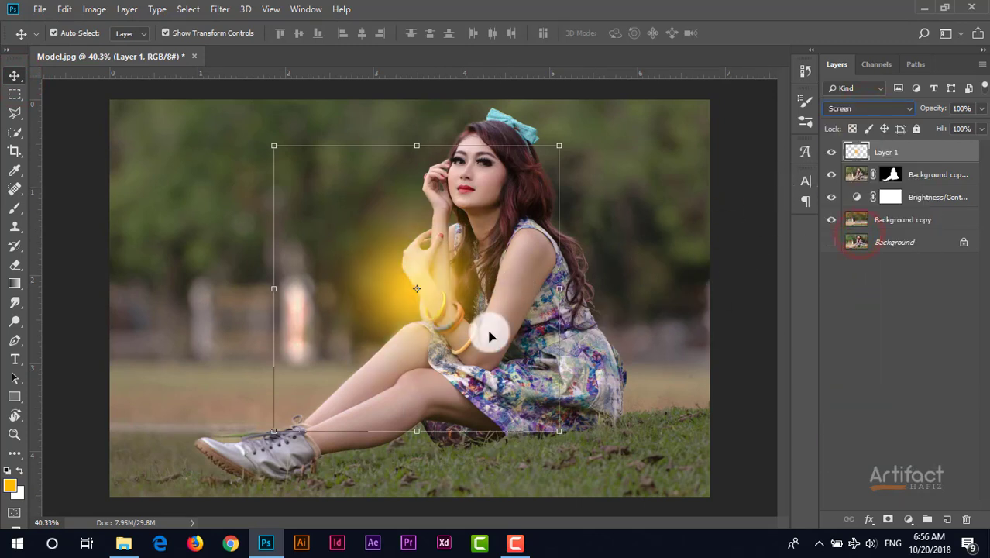
{"action": "mouse_move", "coordinate": [378, 296]}
{"action": "left_mouse_down"}
{"action": "mouse_move", "coordinate": [274, 212]}
{"action": "mouse_move", "coordinate": [156, 167]}
{"action": "left_mouse_up"}
Free-transform the glow, scaling it up to about 375% across the upper left.
{"action": "key", "text": "ctrl+t"}
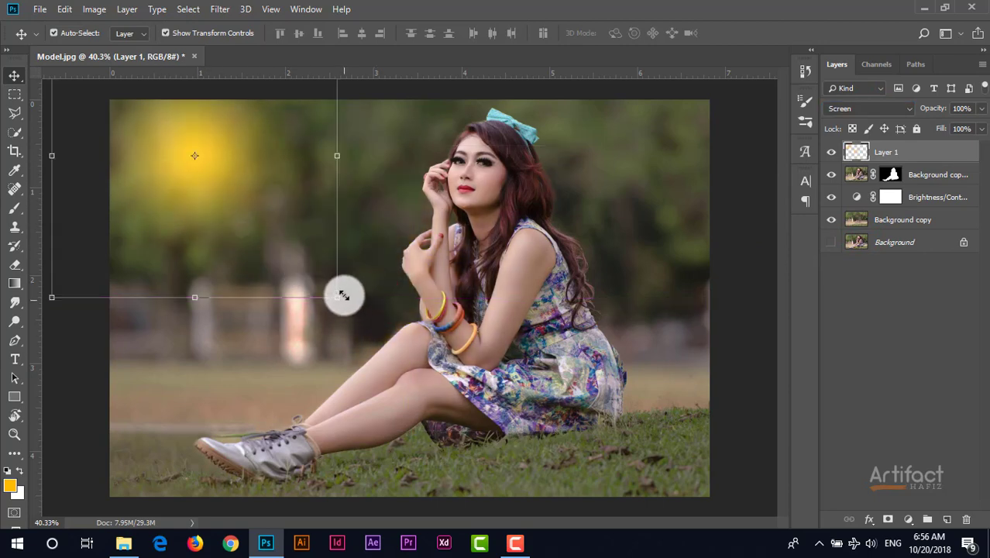
{"action": "left_click_drag", "start_coordinate": [339, 299], "coordinate": [541, 396]}
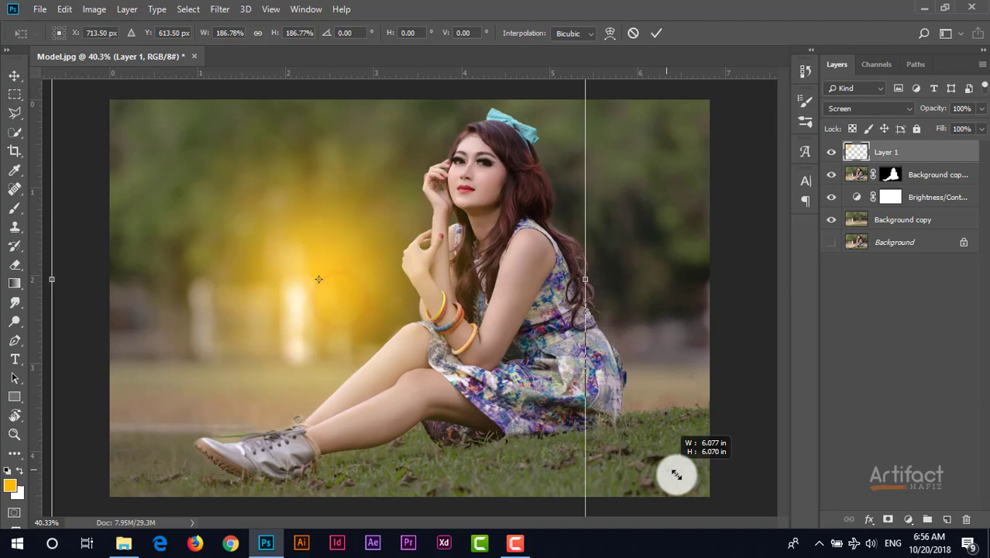
{"action": "left_click_drag", "start_coordinate": [676, 474], "coordinate": [427, 283]}
{"action": "key", "text": "ctrl+minus"}
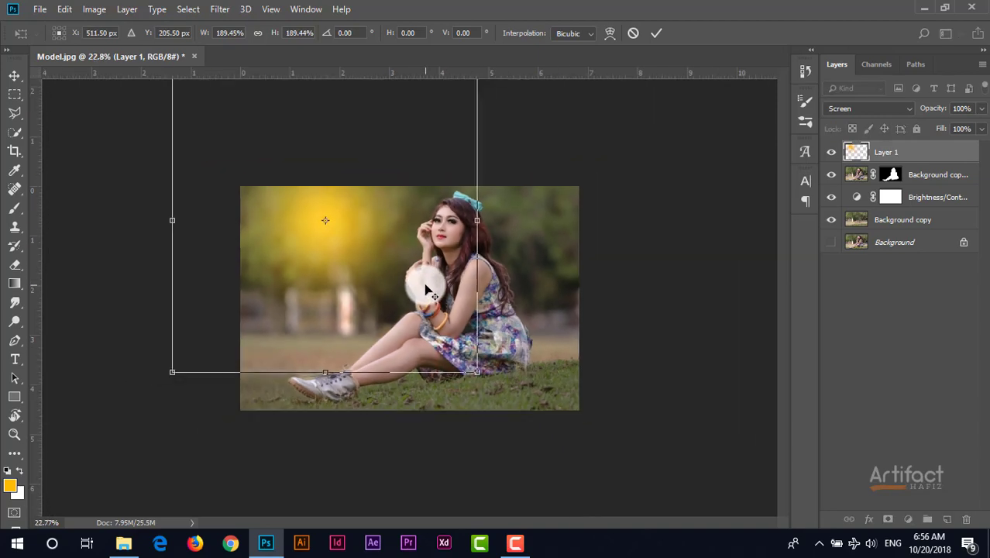
{"action": "left_click_drag", "start_coordinate": [477, 372], "coordinate": [767, 503]}
{"action": "left_click_drag", "start_coordinate": [509, 340], "coordinate": [435, 193]}
{"action": "key", "text": "ctrl+minus"}
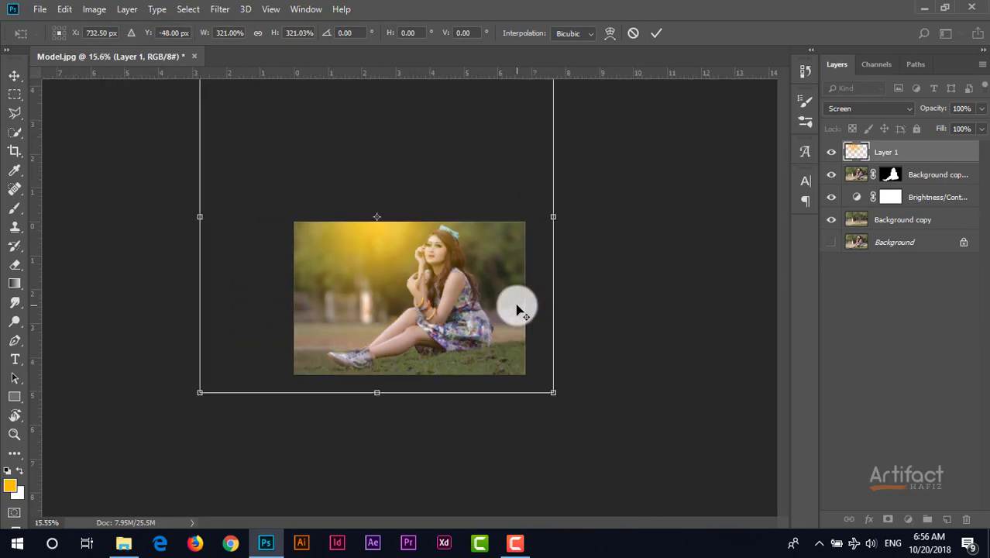
{"action": "left_click_drag", "start_coordinate": [552, 391], "coordinate": [610, 425]}
{"action": "left_click_drag", "start_coordinate": [583, 329], "coordinate": [530, 317]}
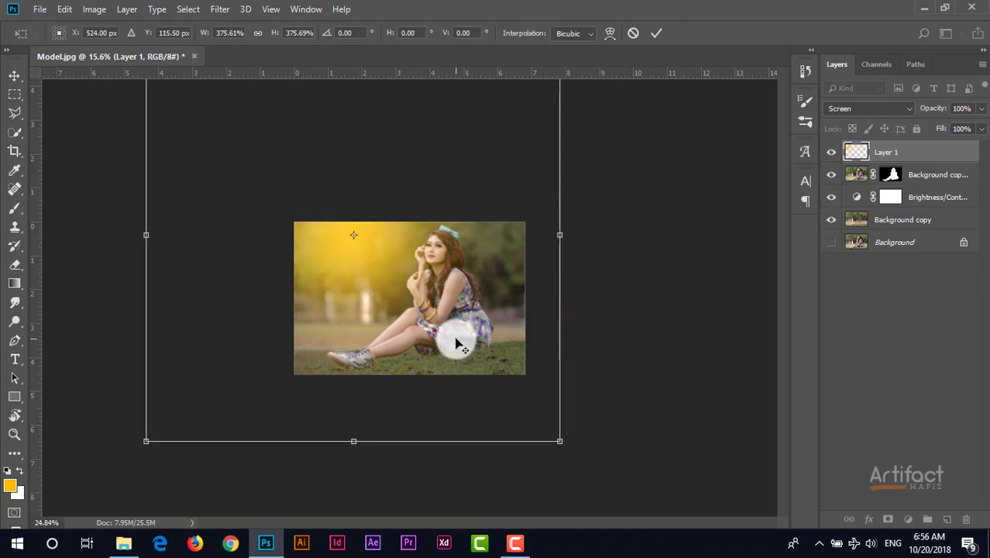
Widen the glow horizontally and shift it up and left along the top edge.
{"action": "scroll", "coordinate": [457, 343], "scroll_direction": "up", "scroll_amount": 3}
{"action": "scroll", "coordinate": [457, 343], "scroll_direction": "down", "scroll_amount": 4}
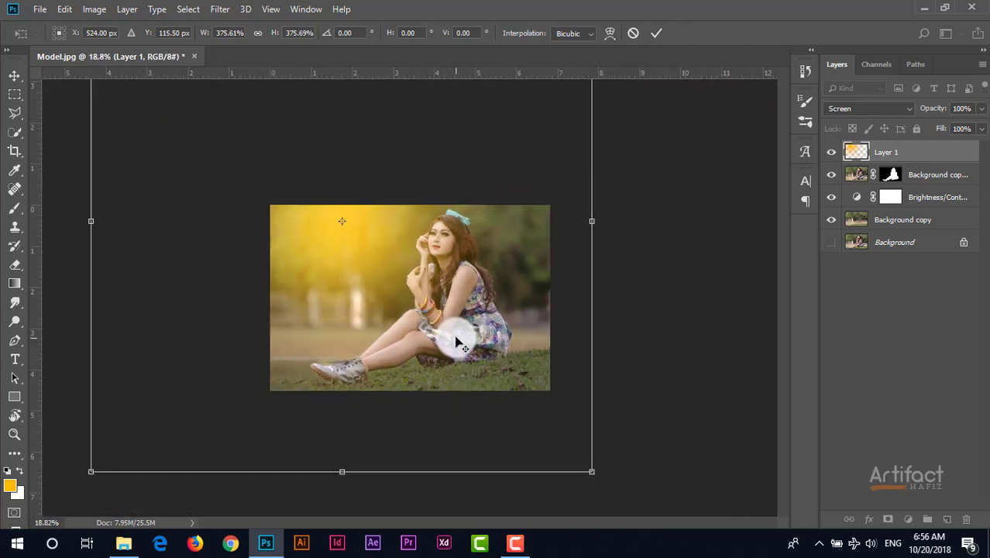
{"action": "scroll", "coordinate": [457, 343], "scroll_direction": "down", "scroll_amount": 2}
{"action": "left_click_drag", "start_coordinate": [504, 254], "coordinate": [590, 248]}
{"action": "left_click_drag", "start_coordinate": [590, 248], "coordinate": [502, 240]}
{"action": "scroll", "coordinate": [504, 271], "scroll_direction": "up", "scroll_amount": 3}
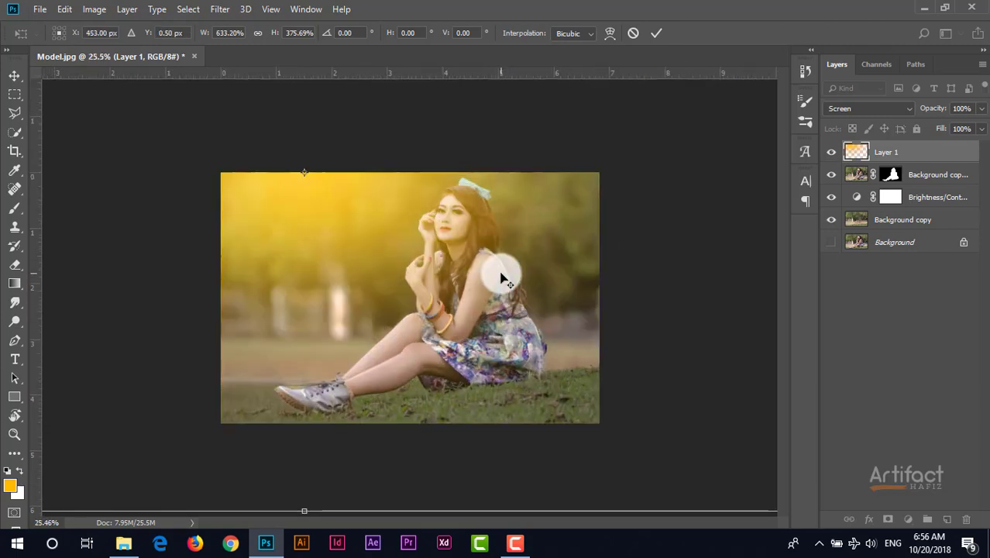
{"action": "scroll", "coordinate": [502, 280], "scroll_direction": "up", "scroll_amount": 1}
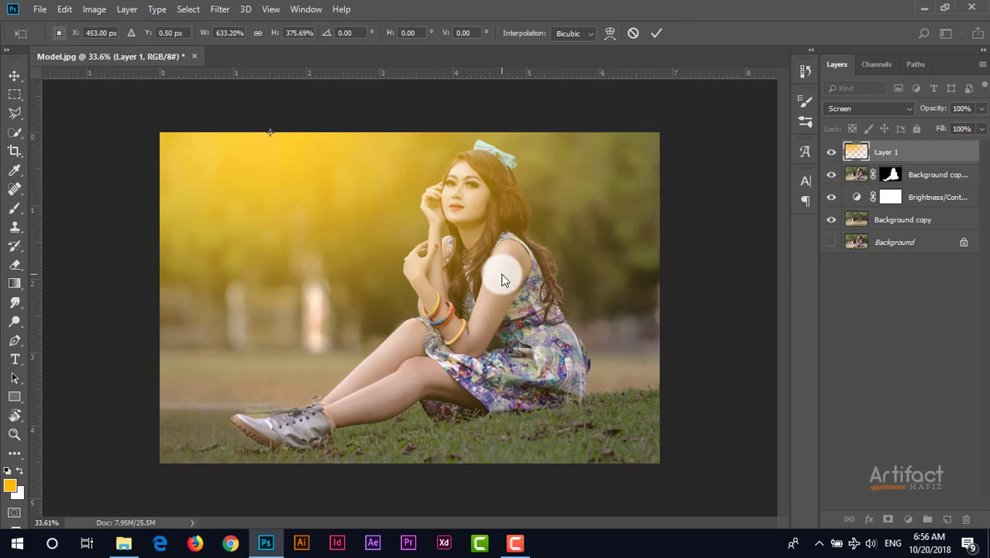
{"action": "scroll", "coordinate": [502, 280], "scroll_direction": "down", "scroll_amount": 1}
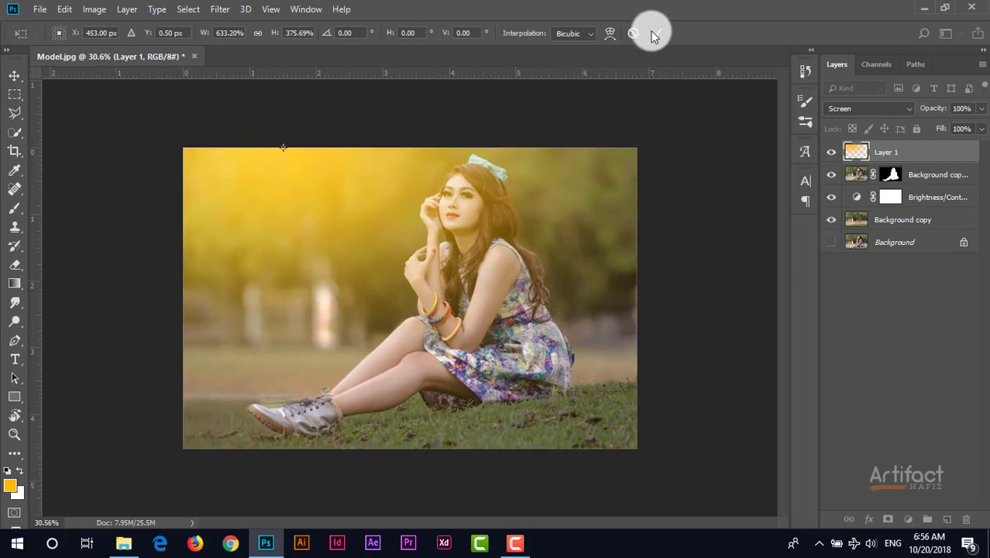
Commit the glow's transform and lower Layer 1's opacity to 46%.
{"action": "left_click", "coordinate": [654, 35]}
{"action": "left_click", "coordinate": [978, 108]}
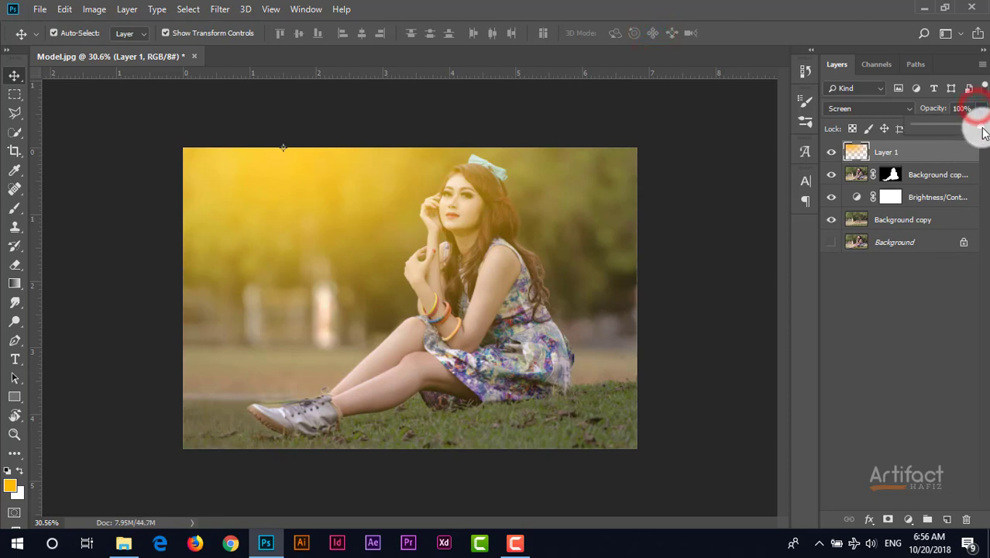
{"action": "left_click_drag", "start_coordinate": [982, 132], "coordinate": [954, 144]}
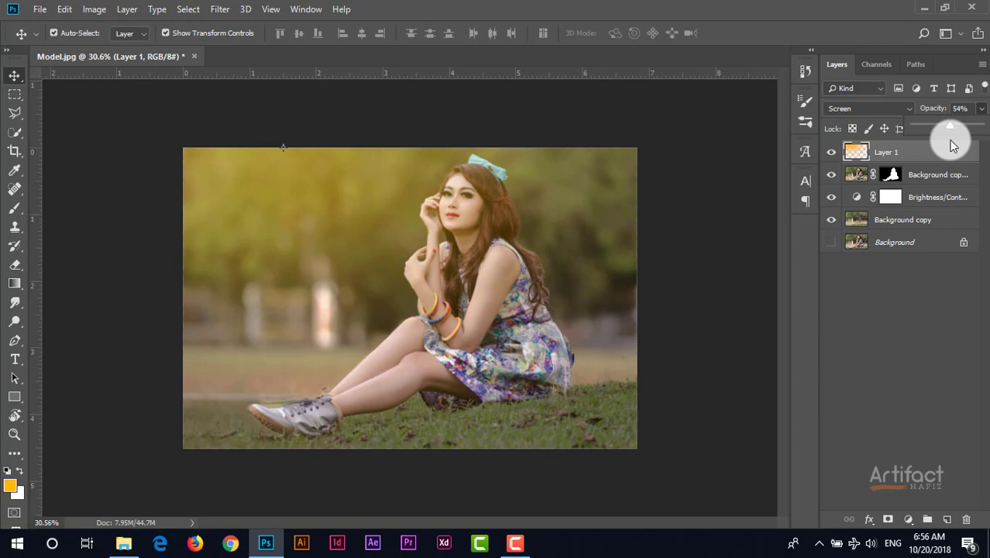
{"action": "mouse_move", "coordinate": [953, 146]}
{"action": "left_mouse_down"}
{"action": "mouse_move", "coordinate": [954, 128]}
{"action": "mouse_move", "coordinate": [945, 132]}
{"action": "left_mouse_up"}
{"action": "left_click", "coordinate": [411, 318]}
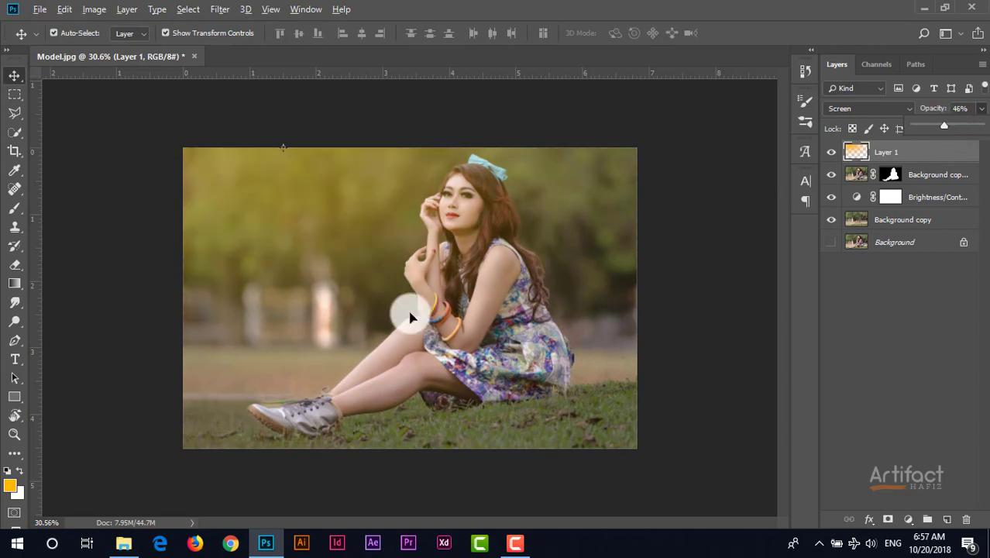
{"action": "scroll", "coordinate": [411, 318], "scroll_direction": "down", "scroll_amount": 2}
{"action": "scroll", "coordinate": [411, 317], "scroll_direction": "up", "scroll_amount": 2}
{"action": "left_click", "coordinate": [909, 160]}
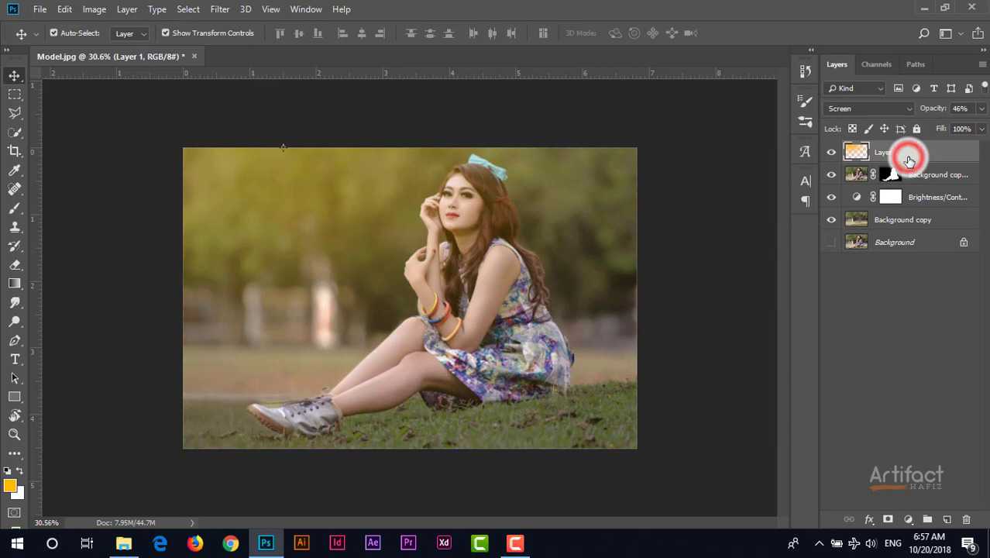
Add a Gradient Map adjustment layer using the Violet, Orange preset.
{"action": "left_click", "coordinate": [908, 517]}
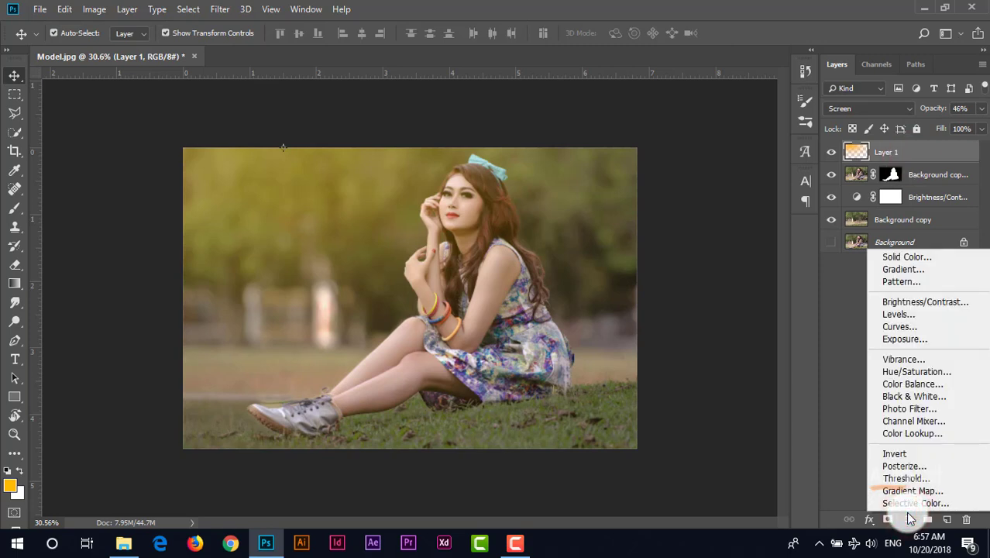
{"action": "left_click", "coordinate": [912, 490]}
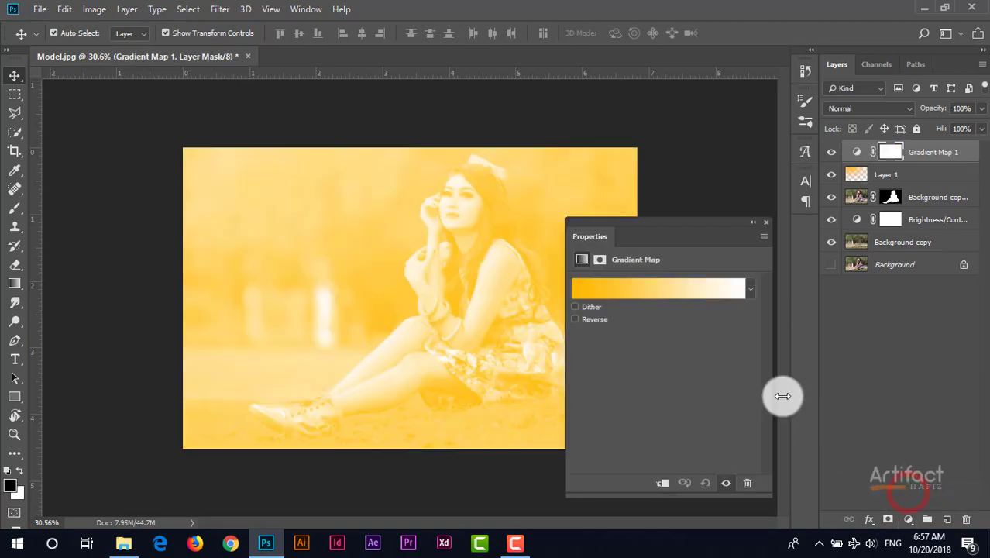
{"action": "left_click", "coordinate": [642, 293]}
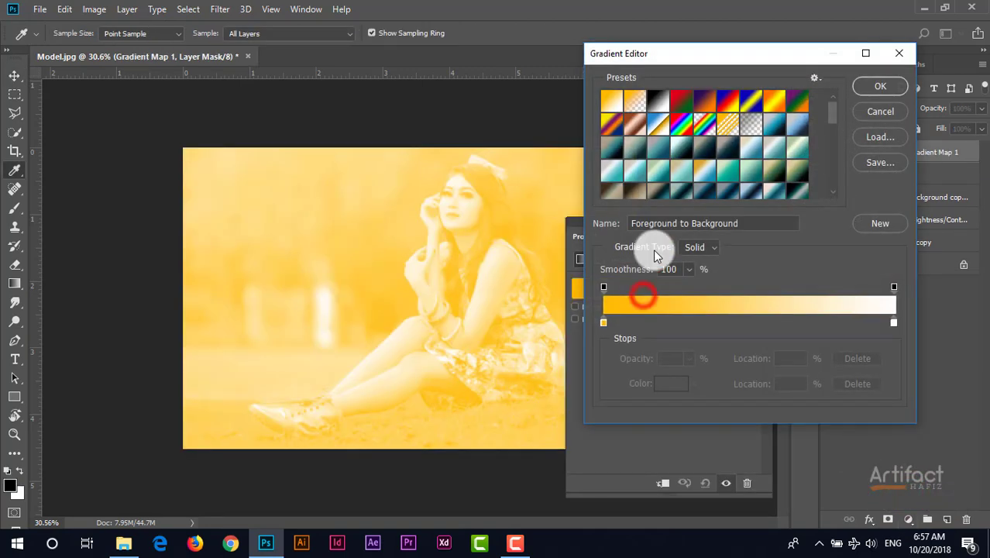
{"action": "left_click", "coordinate": [703, 105]}
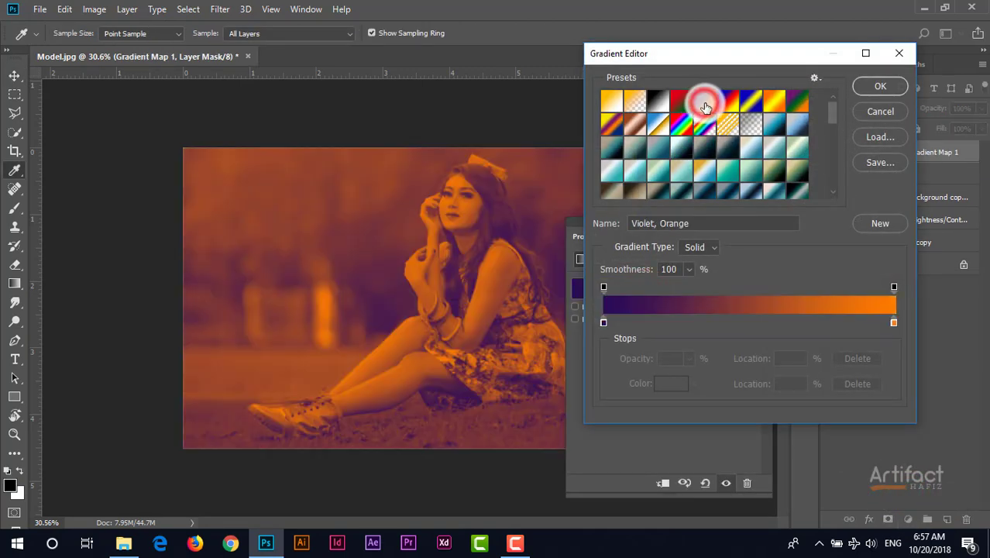
{"action": "left_click", "coordinate": [875, 87]}
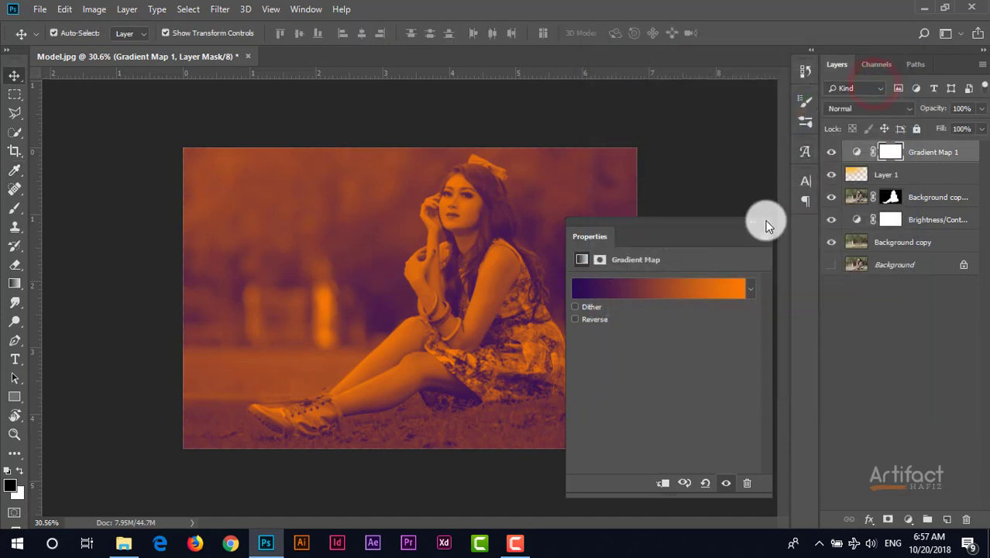
{"action": "left_click", "coordinate": [767, 225]}
Set Gradient Map 1 to Soft Light blend mode at 62% opacity.
{"action": "left_click", "coordinate": [864, 108]}
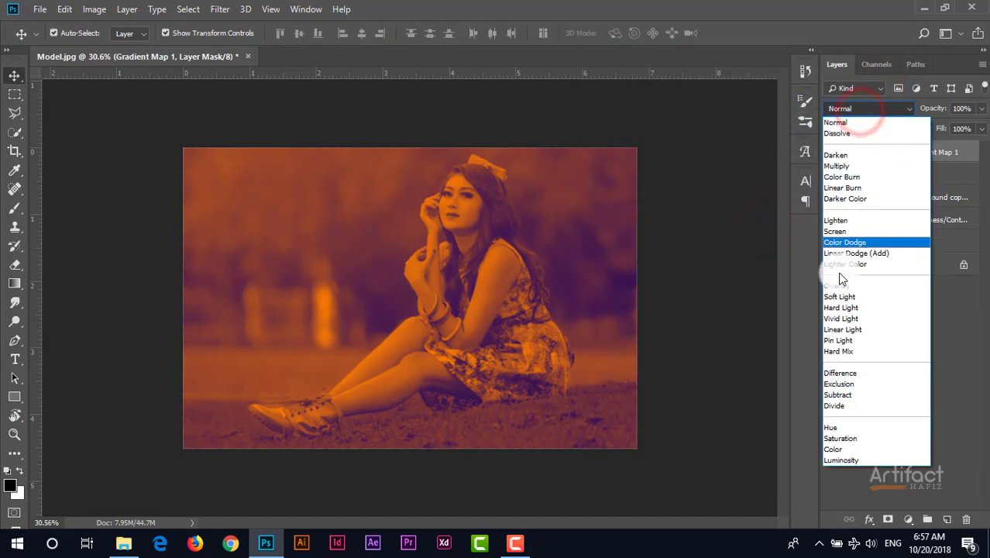
{"action": "left_click", "coordinate": [839, 297]}
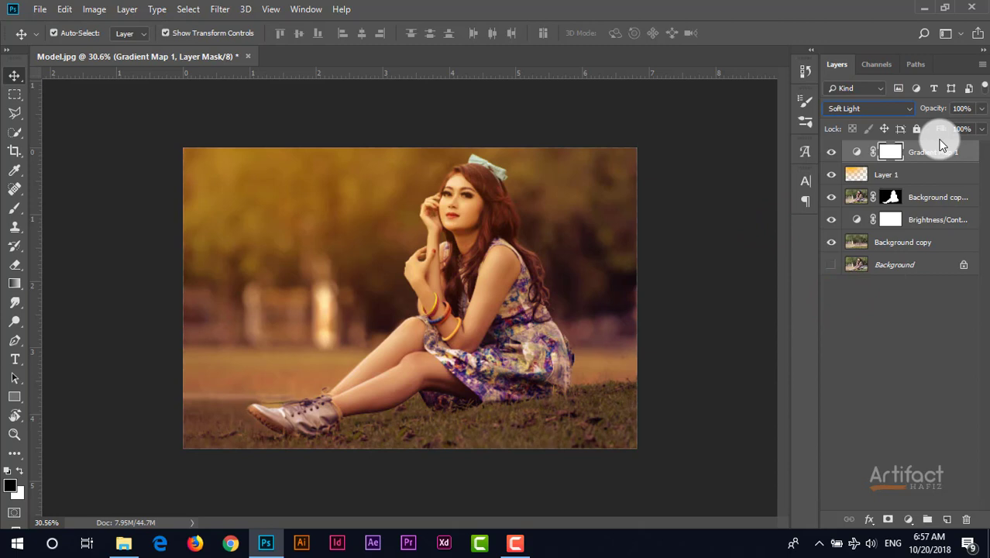
{"action": "left_click", "coordinate": [945, 150]}
{"action": "left_click", "coordinate": [977, 108]}
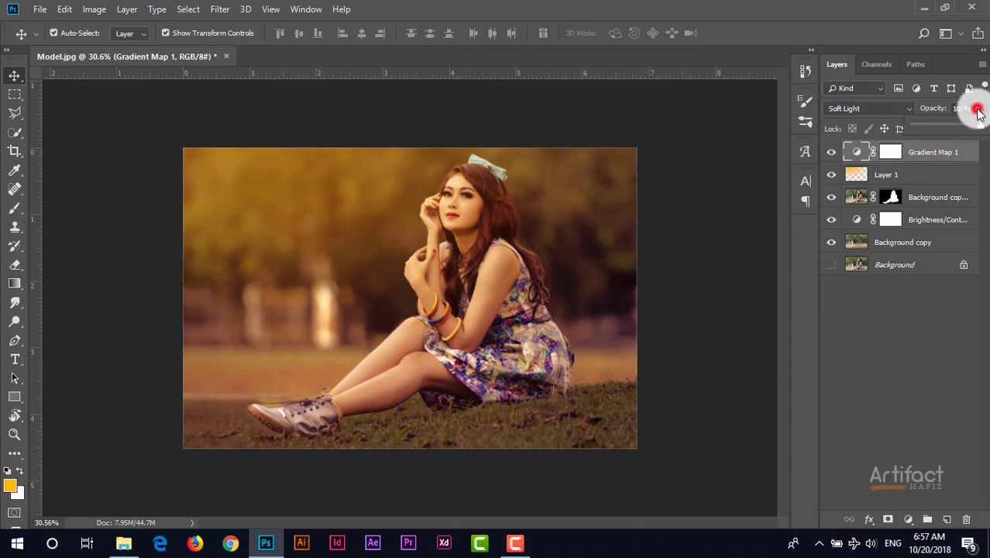
{"action": "mouse_move", "coordinate": [948, 132]}
{"action": "left_mouse_down"}
{"action": "mouse_move", "coordinate": [917, 141]}
{"action": "mouse_move", "coordinate": [951, 145]}
{"action": "left_mouse_up"}
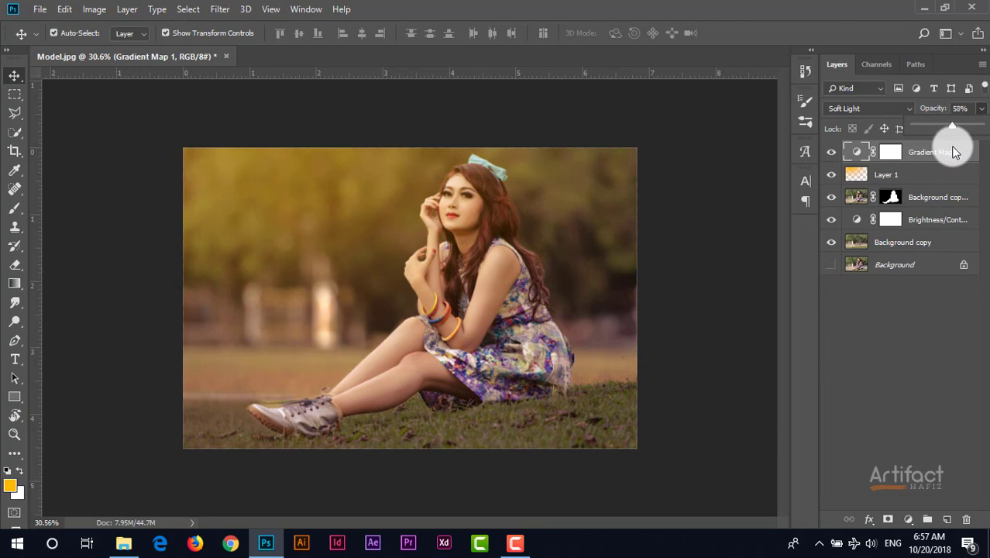
{"action": "left_click_drag", "start_coordinate": [954, 152], "coordinate": [958, 153]}
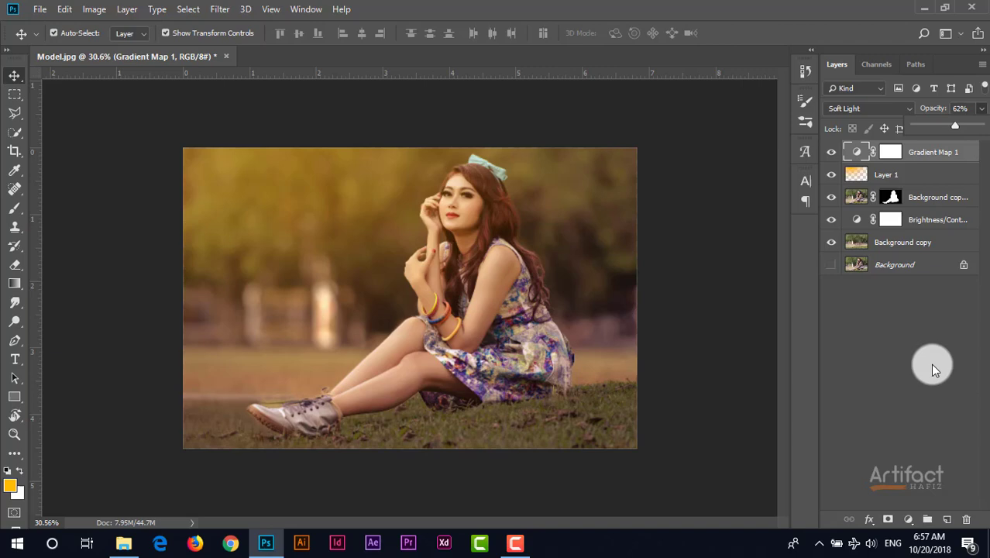
Add a Color Lookup layer with the Soft_Warming.look 3D LUT and toggle it to compare.
{"action": "left_click", "coordinate": [908, 519]}
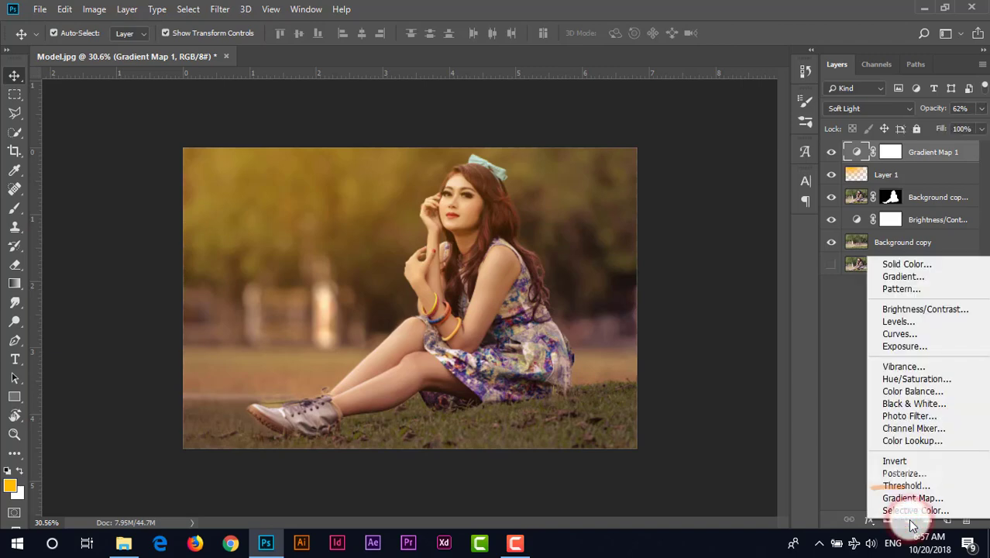
{"action": "left_click", "coordinate": [912, 440]}
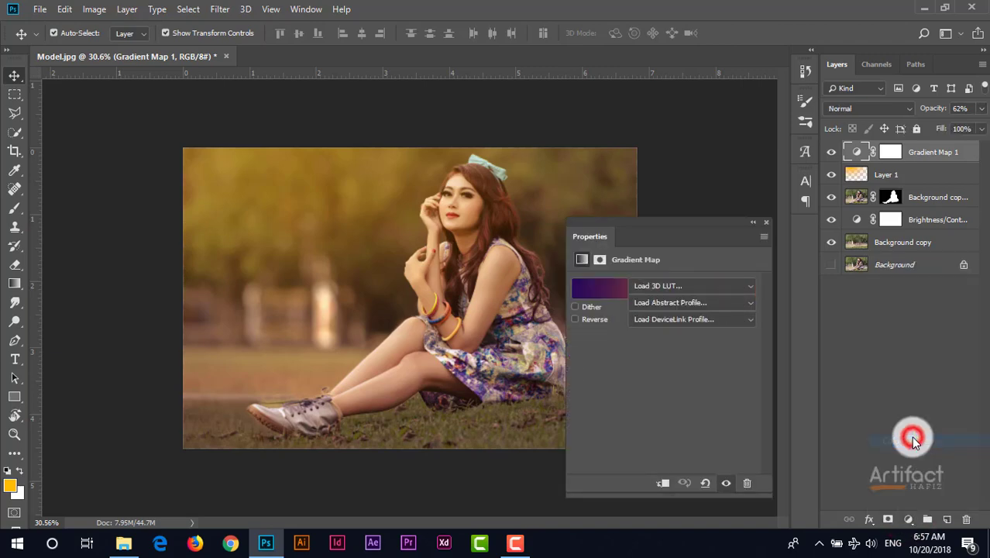
{"action": "left_click", "coordinate": [644, 284]}
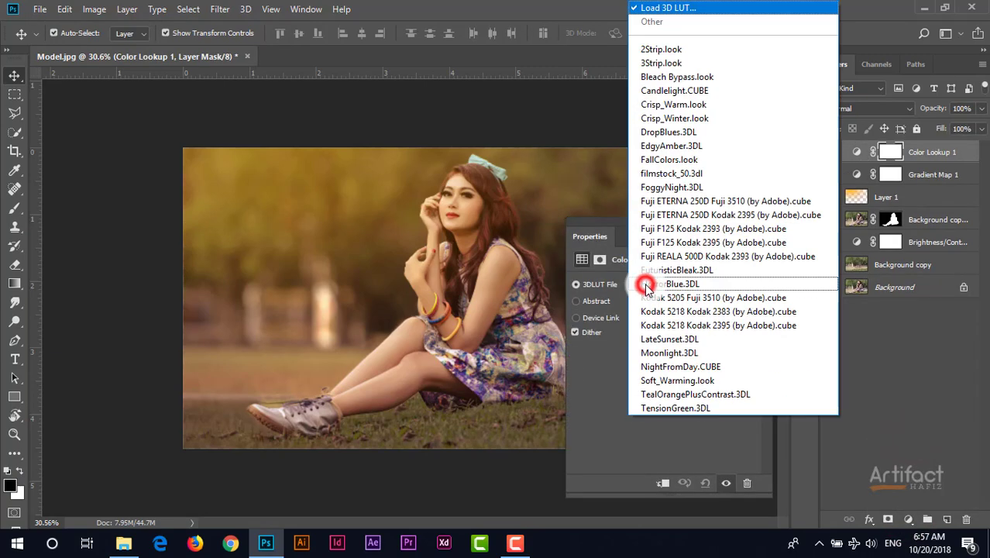
{"action": "left_click", "coordinate": [696, 381]}
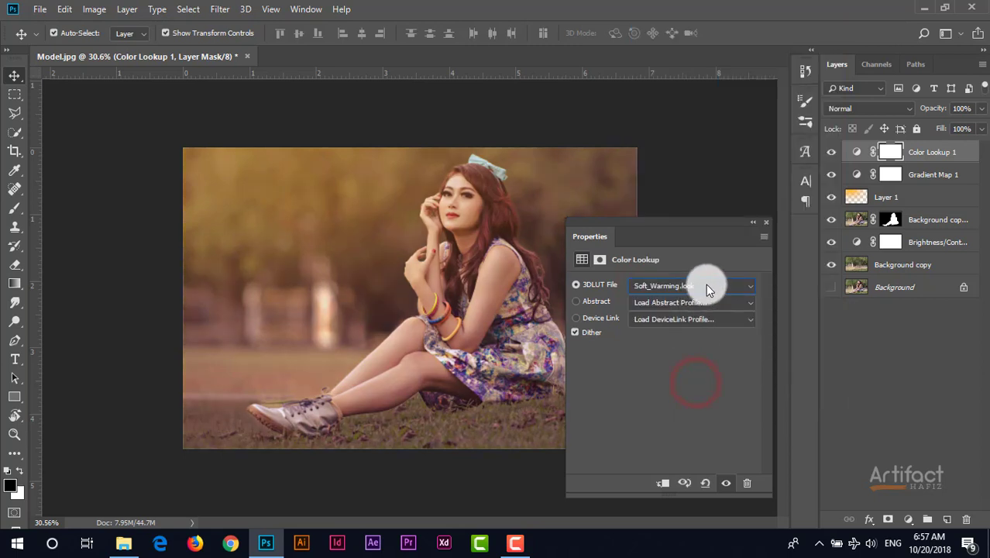
{"action": "left_click", "coordinate": [765, 222]}
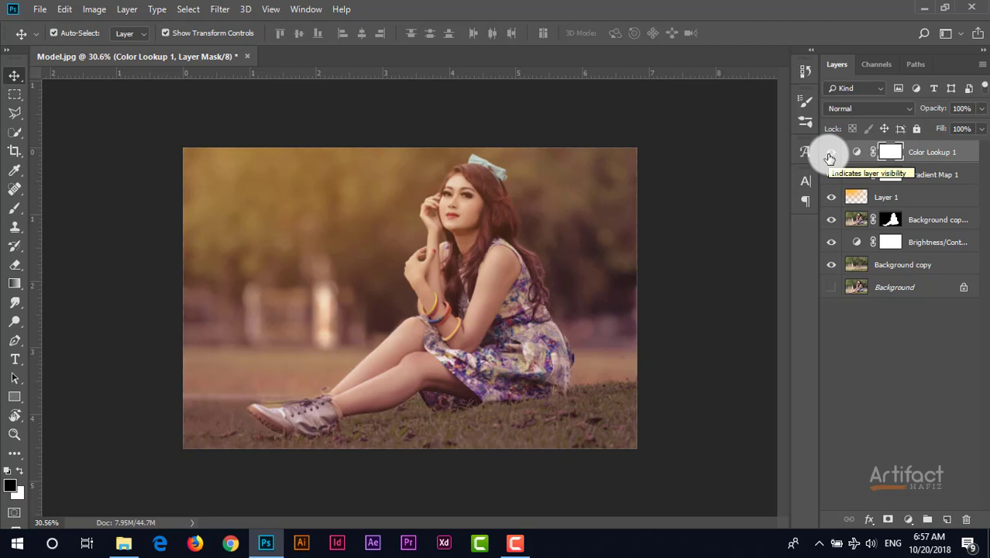
{"action": "left_click", "coordinate": [831, 155]}
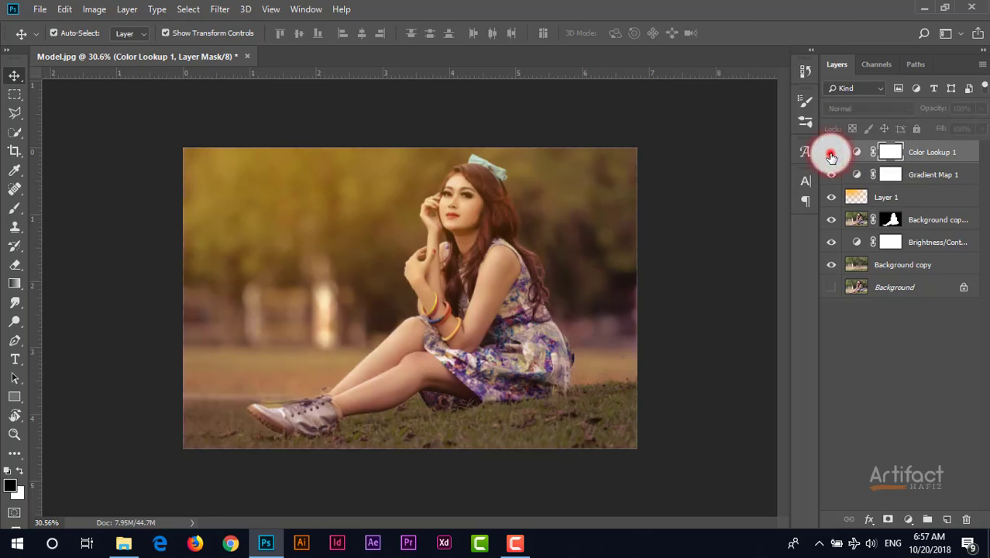
{"action": "left_click", "coordinate": [832, 155]}
{"action": "left_click", "coordinate": [937, 155]}
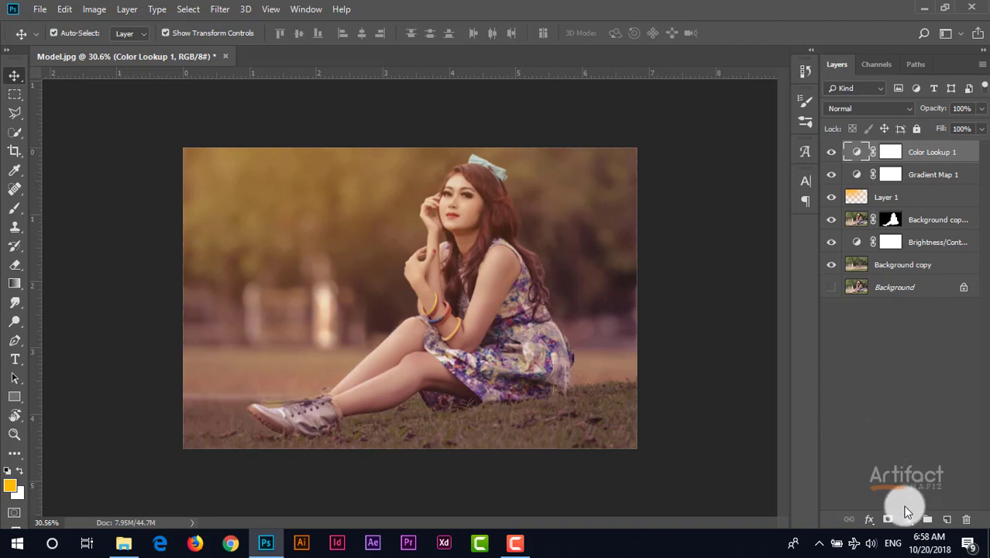
Add Gradient Map 2 using the Blue, Red, Yellow gradient preset.
{"action": "left_click_drag", "start_coordinate": [905, 516], "coordinate": [907, 502]}
{"action": "left_click", "coordinate": [673, 295]}
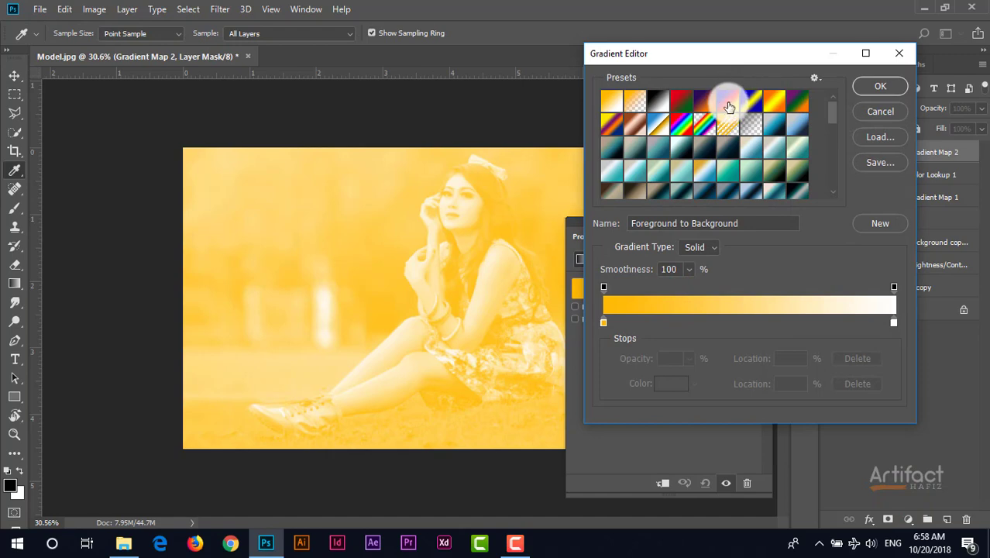
{"action": "left_click", "coordinate": [728, 100]}
{"action": "left_click", "coordinate": [864, 89]}
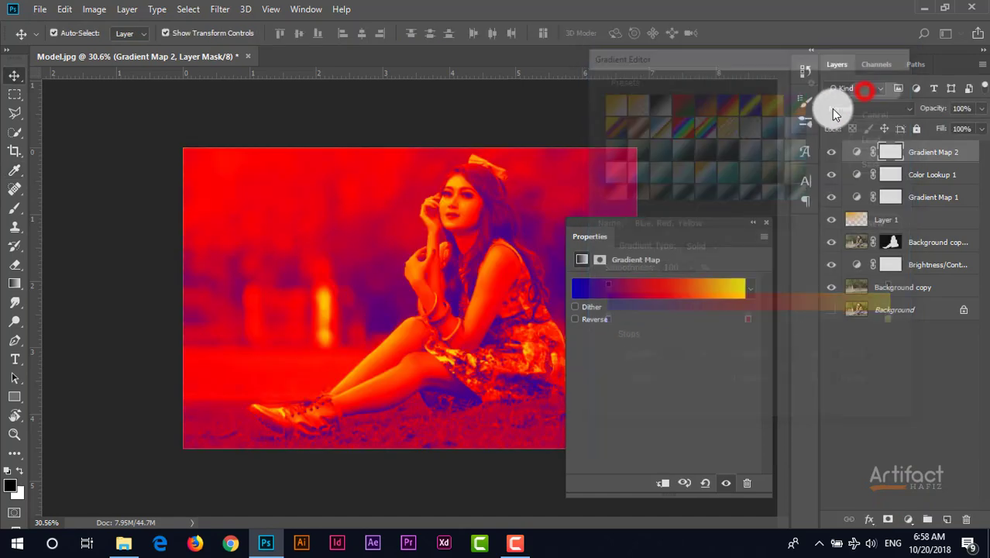
{"action": "left_click", "coordinate": [765, 225]}
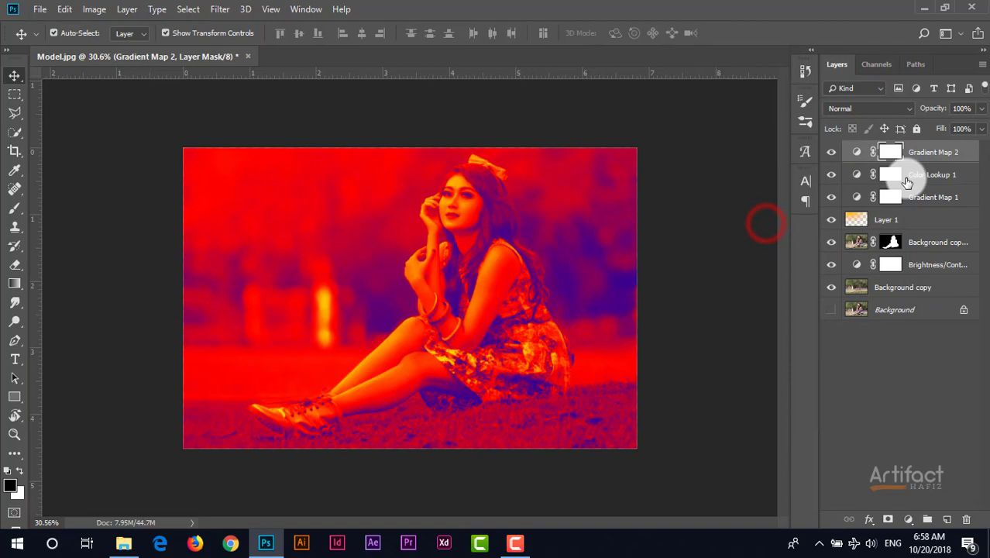
Blend Gradient Map 2 in Soft Light at 9% opacity.
{"action": "left_click", "coordinate": [881, 108]}
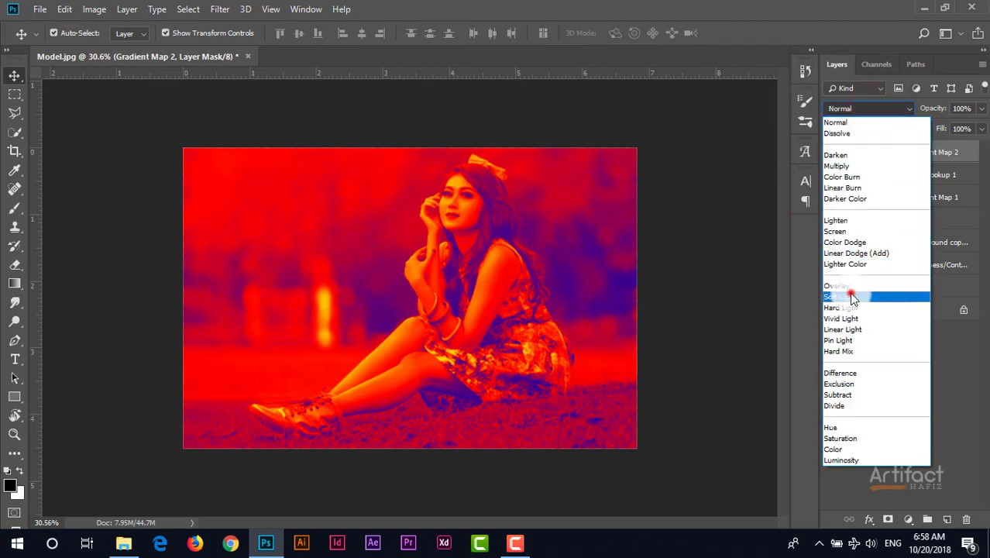
{"action": "left_click", "coordinate": [849, 296]}
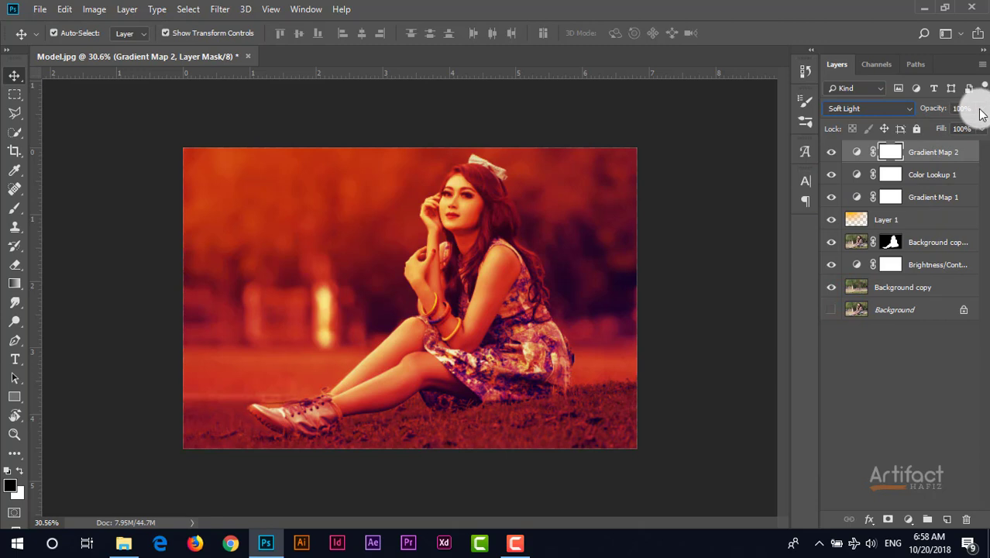
{"action": "left_click_drag", "start_coordinate": [981, 112], "coordinate": [918, 134]}
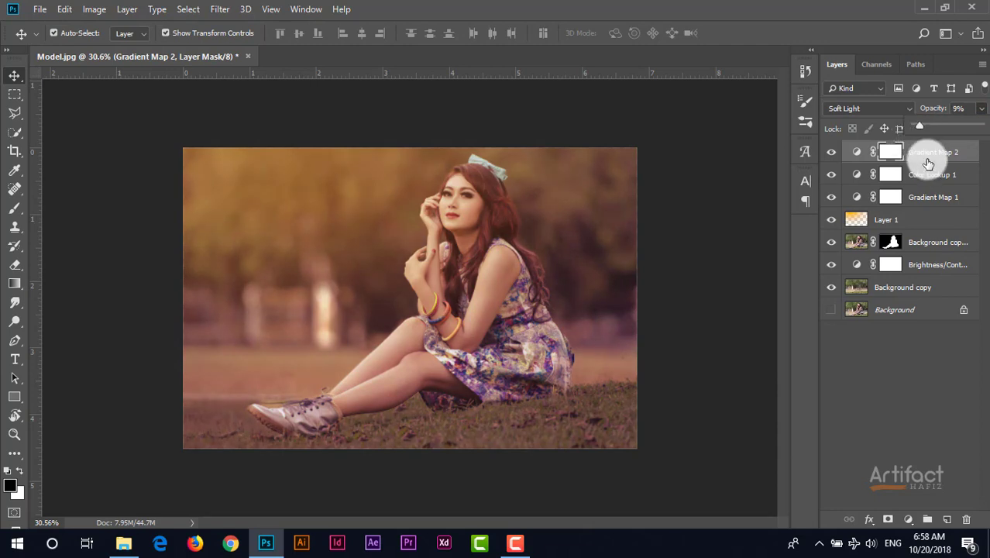
{"action": "left_click", "coordinate": [929, 152]}
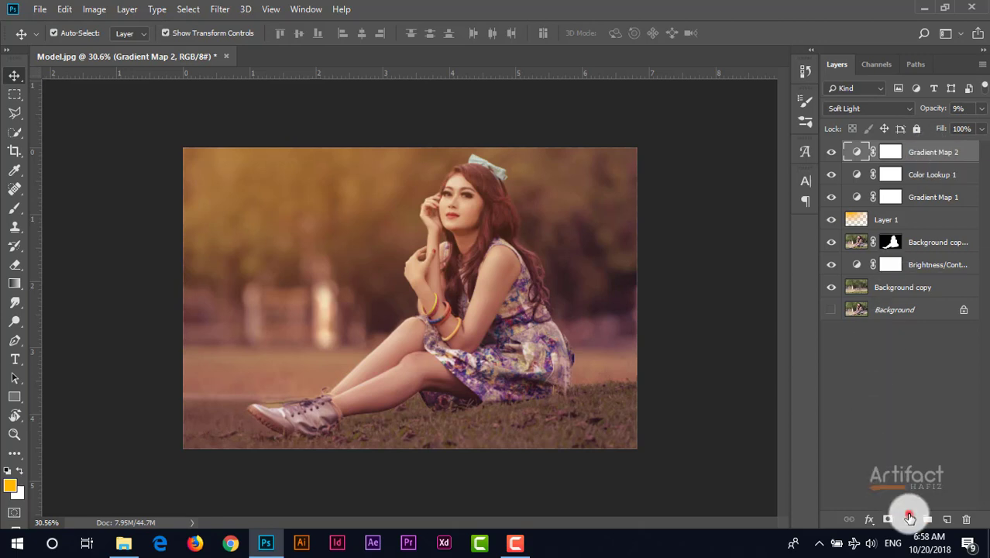
Add a Color Lookup layer using the FuturisticBleak.3DL 3D LUT.
{"action": "left_click", "coordinate": [909, 517]}
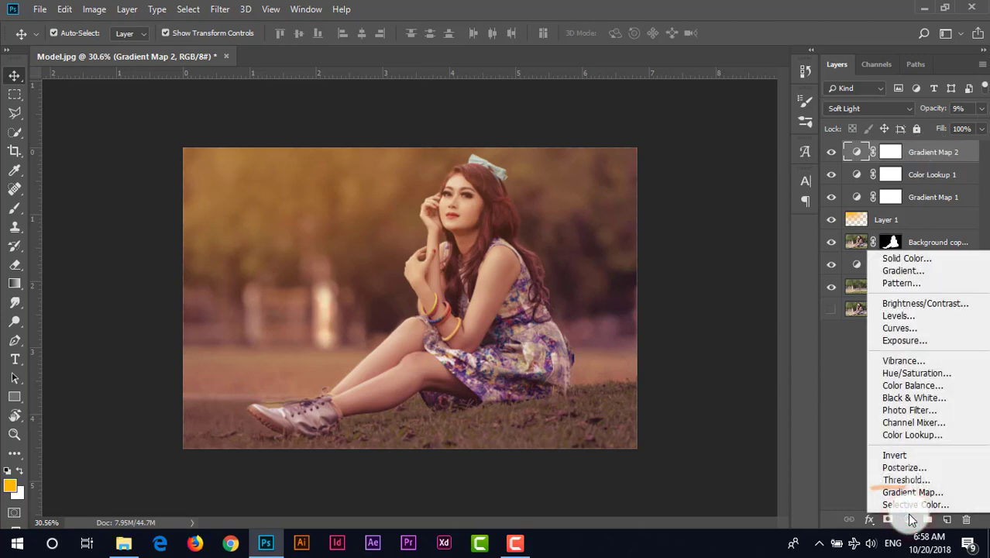
{"action": "left_click", "coordinate": [914, 438]}
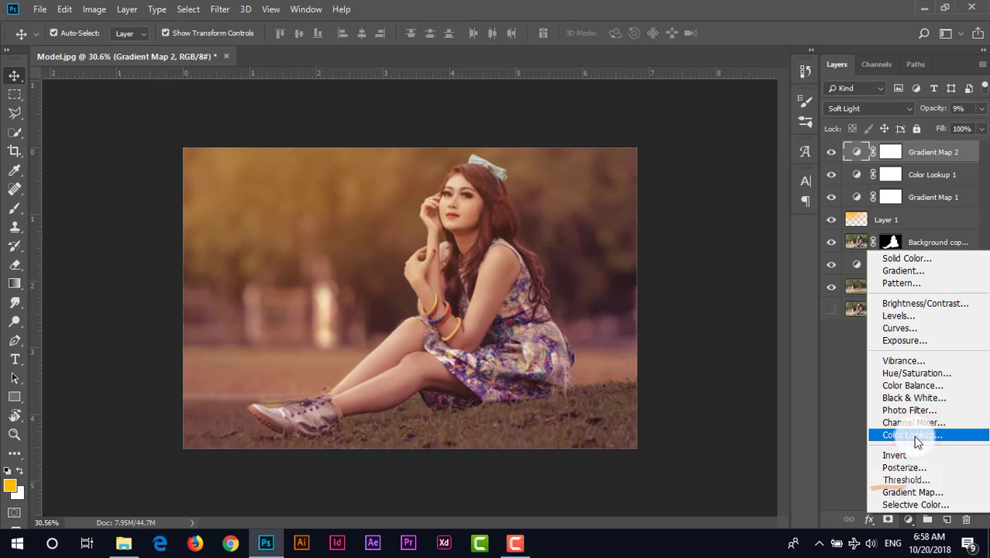
{"action": "left_click", "coordinate": [657, 287]}
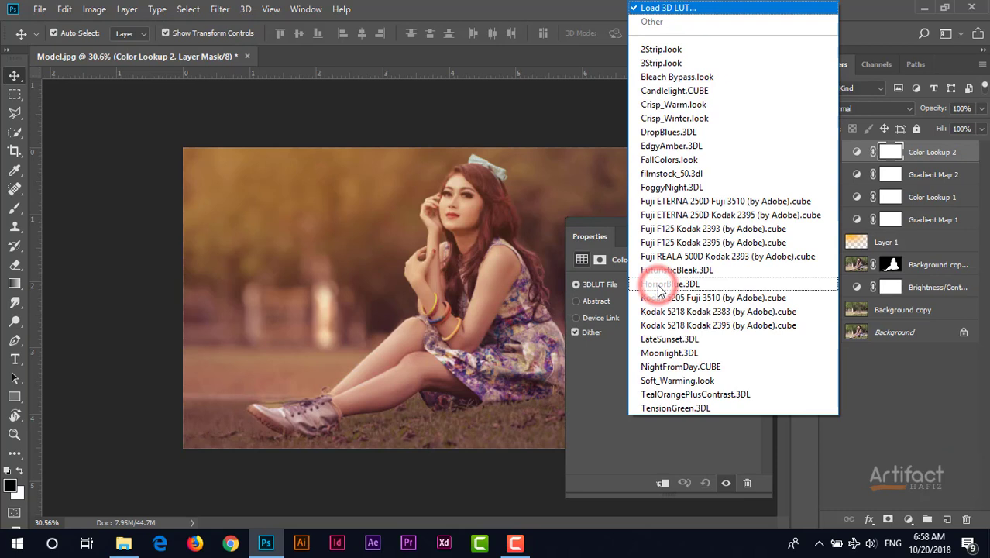
{"action": "left_click", "coordinate": [672, 288]}
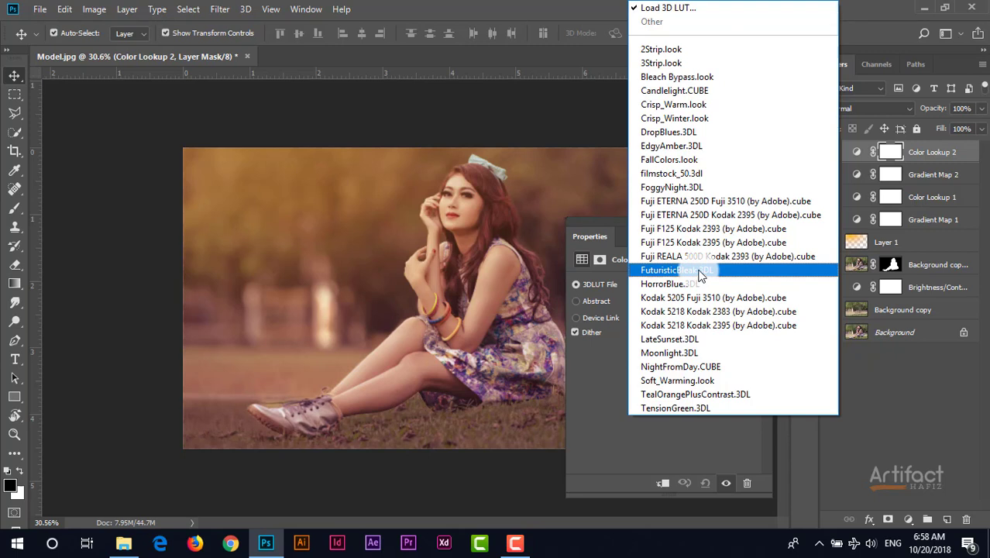
{"action": "left_click", "coordinate": [699, 271]}
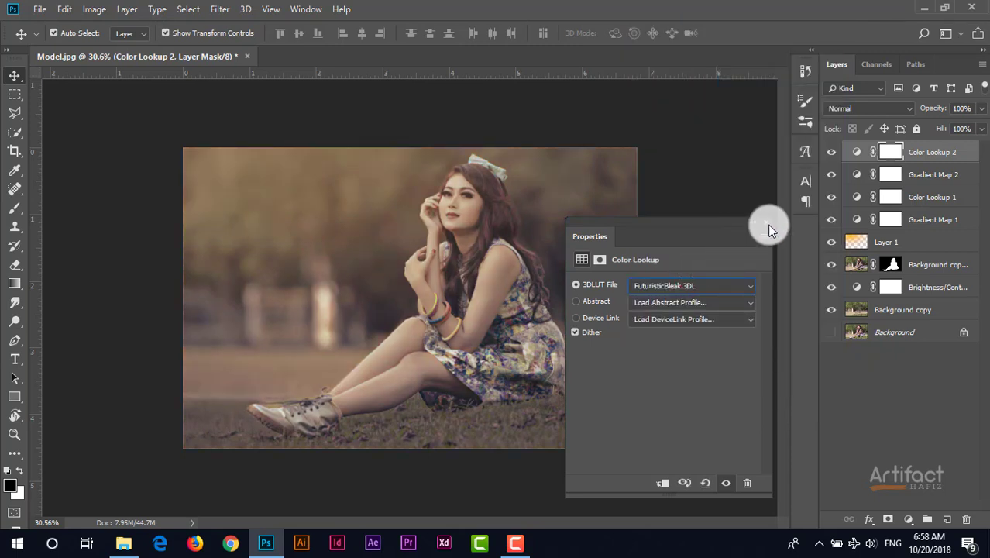
{"action": "left_click", "coordinate": [767, 224]}
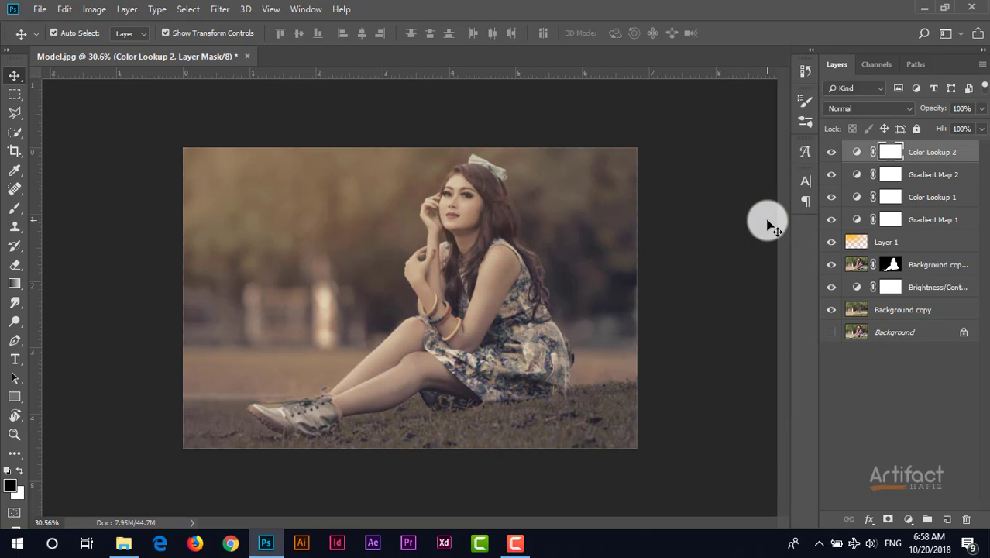
Lower Color Lookup 2's opacity to 45%.
{"action": "left_click", "coordinate": [952, 152]}
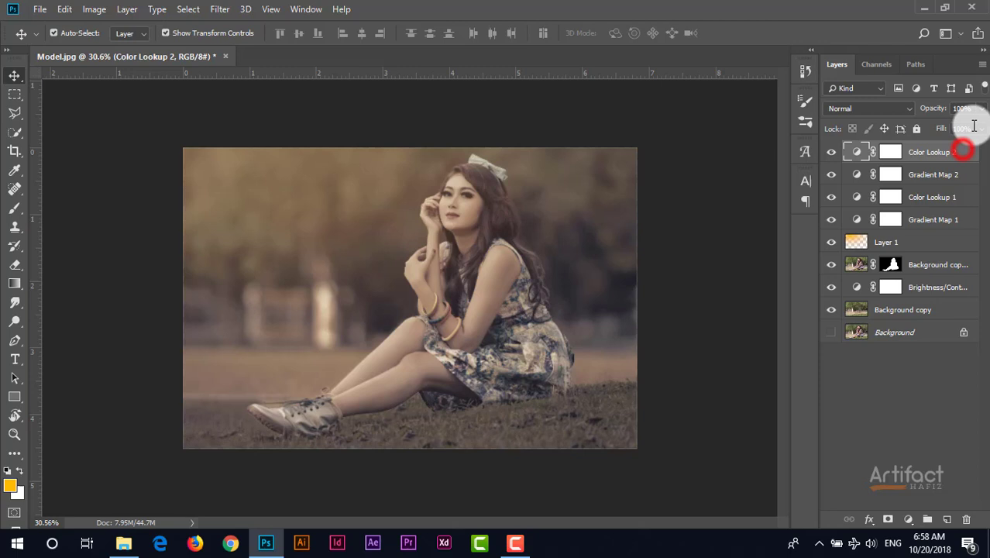
{"action": "left_click", "coordinate": [980, 109]}
{"action": "left_click_drag", "start_coordinate": [980, 113], "coordinate": [942, 138]}
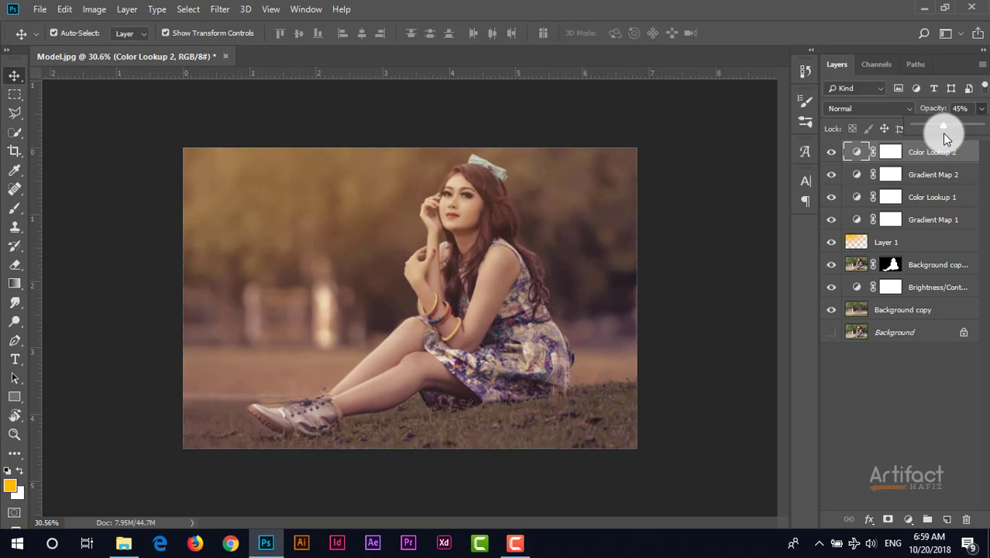
{"action": "left_click", "coordinate": [940, 152]}
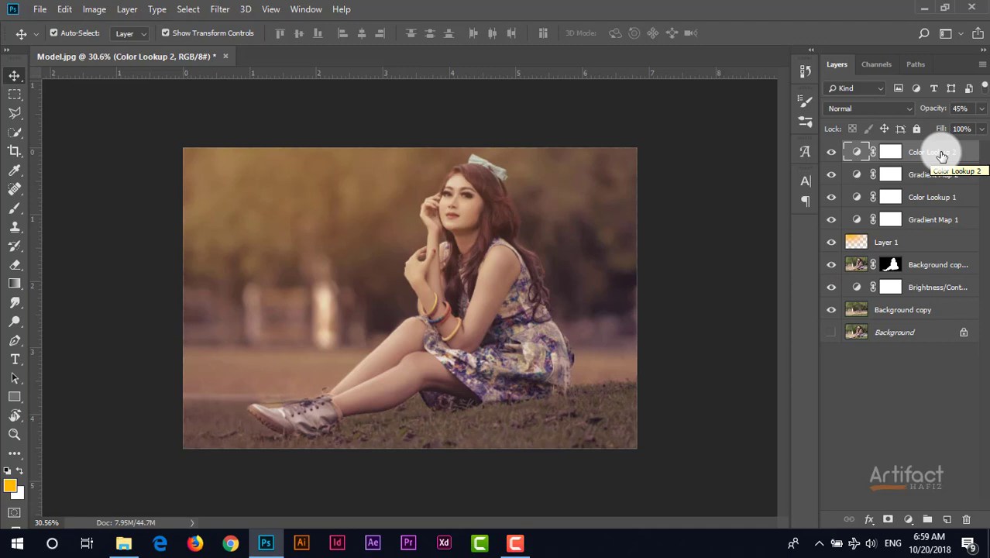
Add a new Layer 2 and set black as the brush's foreground colour.
{"action": "left_click", "coordinate": [941, 156]}
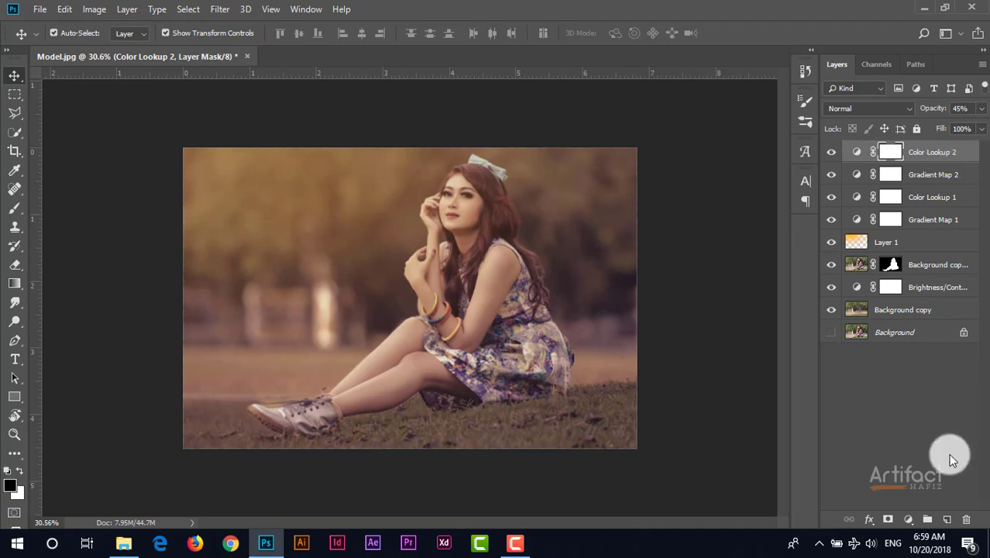
{"action": "left_click", "coordinate": [946, 518]}
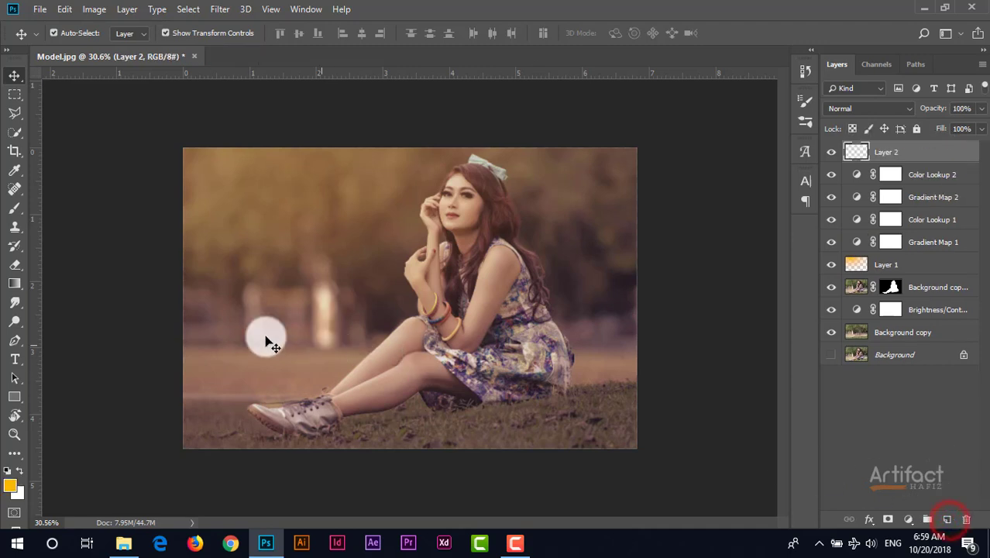
{"action": "left_click", "coordinate": [15, 208]}
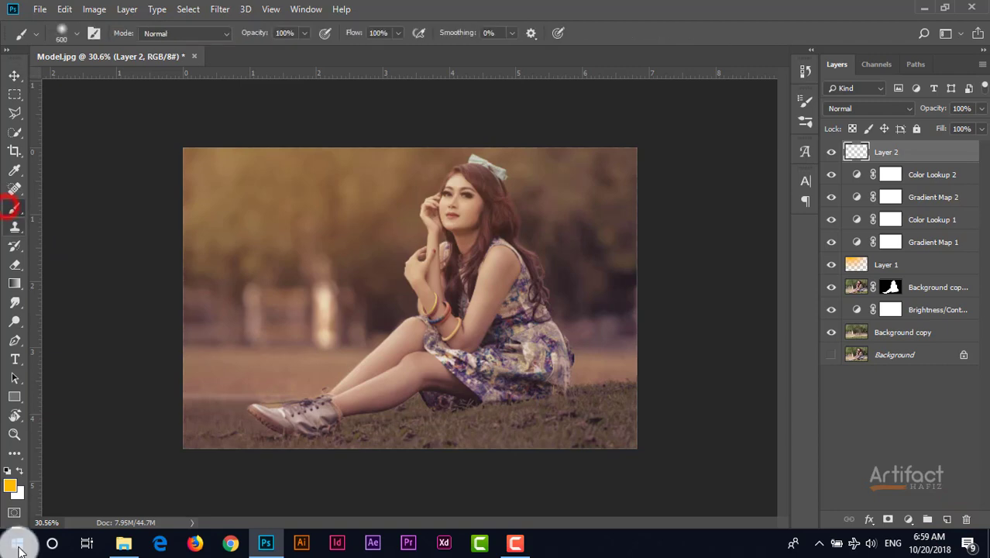
{"action": "left_click", "coordinate": [11, 493]}
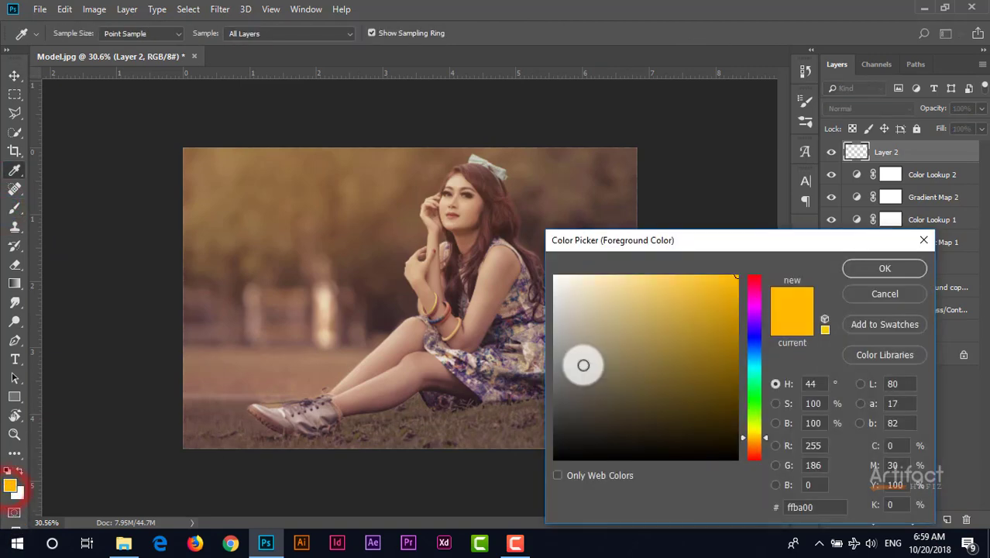
{"action": "left_click_drag", "start_coordinate": [584, 365], "coordinate": [548, 455]}
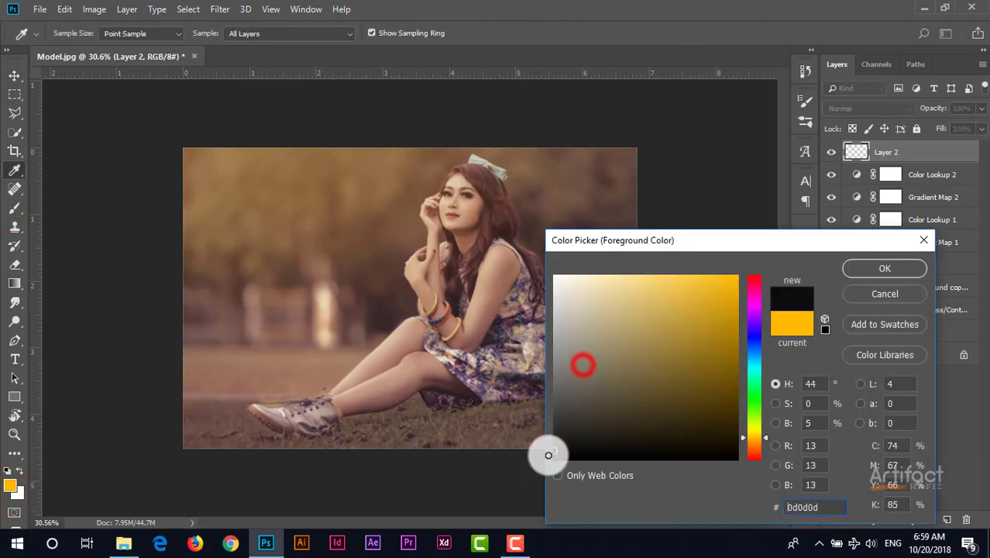
{"action": "left_click", "coordinate": [875, 269]}
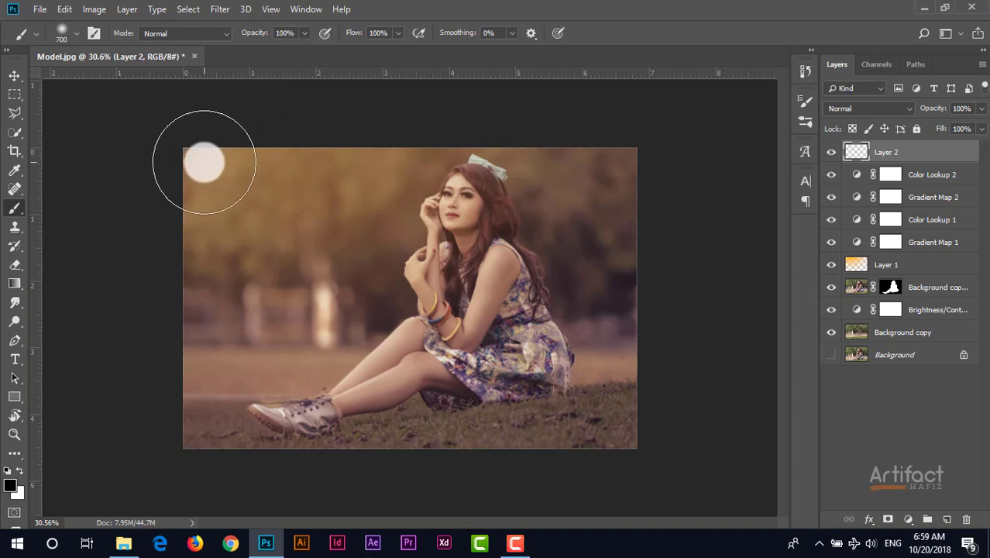
Paint over the whole canvas until Layer 2 is solid black.
{"action": "mouse_move", "coordinate": [199, 174]}
{"action": "left_mouse_down"}
{"action": "mouse_move", "coordinate": [450, 167]}
{"action": "mouse_move", "coordinate": [641, 174]}
{"action": "mouse_move", "coordinate": [154, 175]}
{"action": "mouse_move", "coordinate": [508, 159]}
{"action": "mouse_move", "coordinate": [614, 223]}
{"action": "mouse_move", "coordinate": [625, 402]}
{"action": "mouse_move", "coordinate": [504, 453]}
{"action": "mouse_move", "coordinate": [261, 437]}
{"action": "mouse_move", "coordinate": [182, 412]}
{"action": "mouse_move", "coordinate": [224, 228]}
{"action": "mouse_move", "coordinate": [517, 240]}
{"action": "mouse_move", "coordinate": [298, 288]}
{"action": "left_mouse_up"}
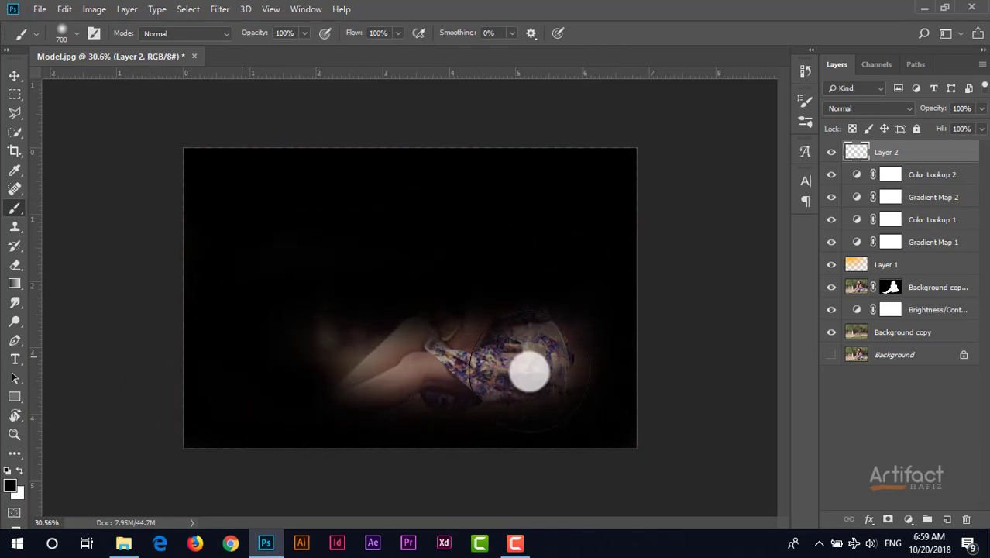
{"action": "mouse_move", "coordinate": [529, 373]}
{"action": "left_mouse_down"}
{"action": "mouse_move", "coordinate": [267, 352]}
{"action": "mouse_move", "coordinate": [635, 322]}
{"action": "mouse_move", "coordinate": [356, 350]}
{"action": "mouse_move", "coordinate": [625, 430]}
{"action": "left_mouse_up"}
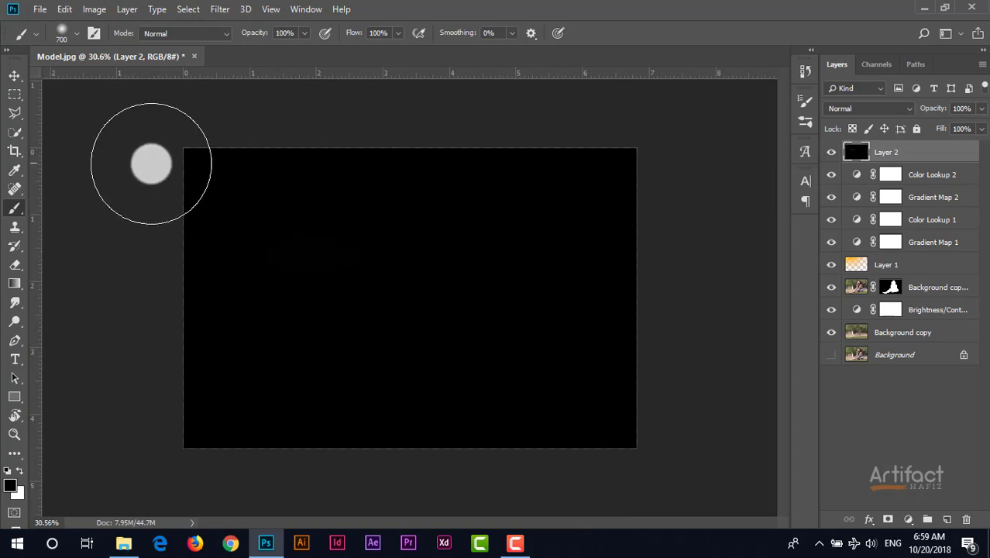
{"action": "left_click", "coordinate": [194, 239]}
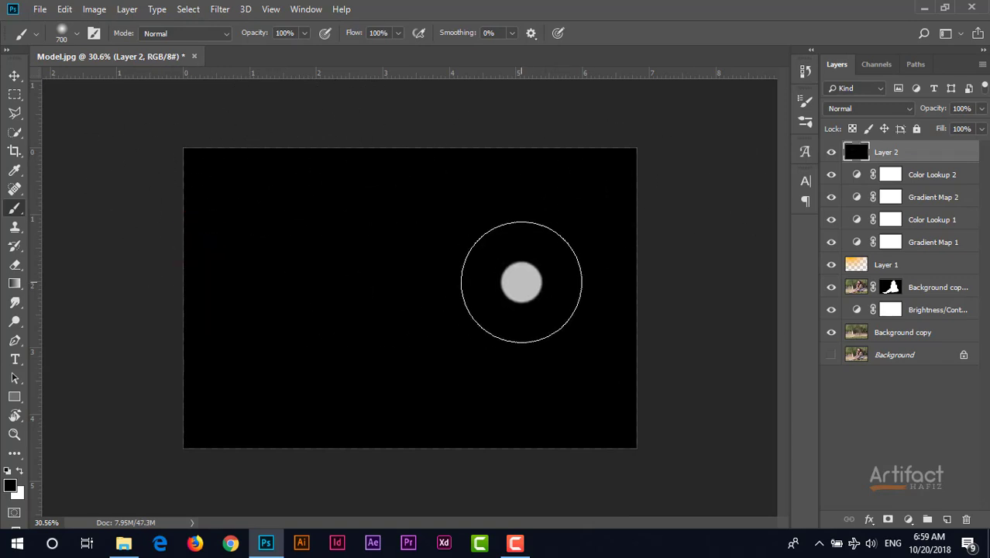
{"action": "left_click", "coordinate": [14, 75]}
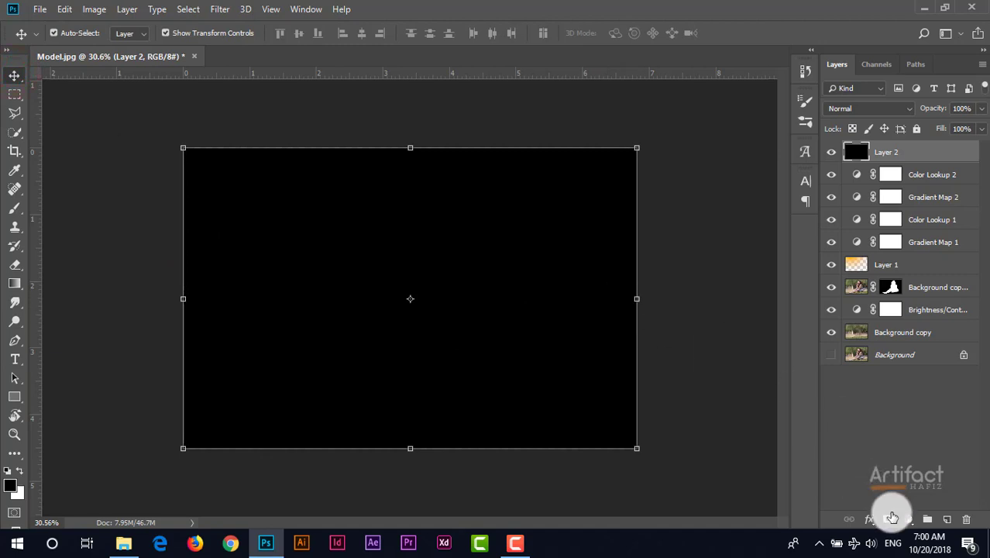
Add a layer mask to Layer 2 and paint a soft hole revealing the woman.
{"action": "left_click", "coordinate": [889, 518]}
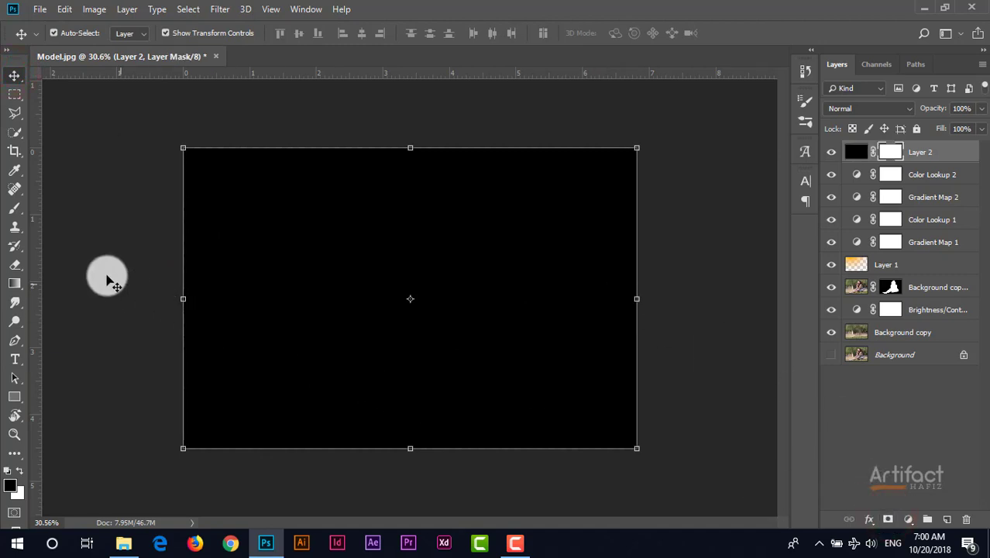
{"action": "left_click", "coordinate": [15, 207]}
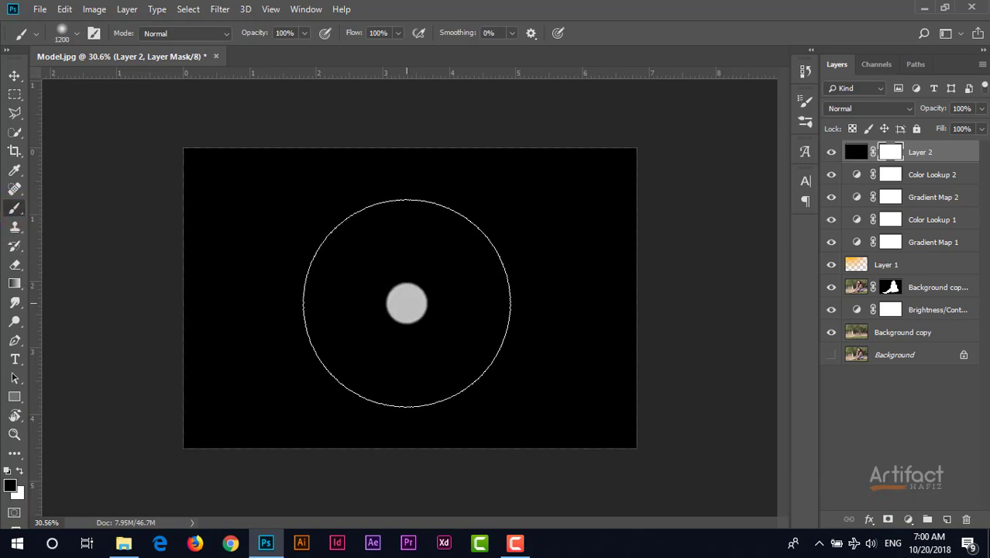
{"action": "left_click", "coordinate": [406, 303]}
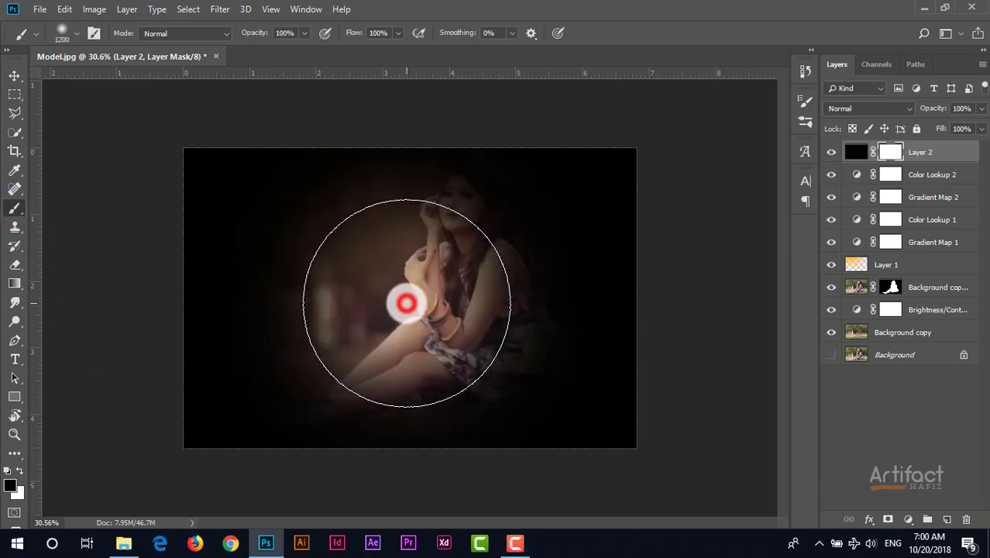
Scale the mask up proportionally to about 306% and commit the transform.
{"action": "left_click", "coordinate": [15, 75]}
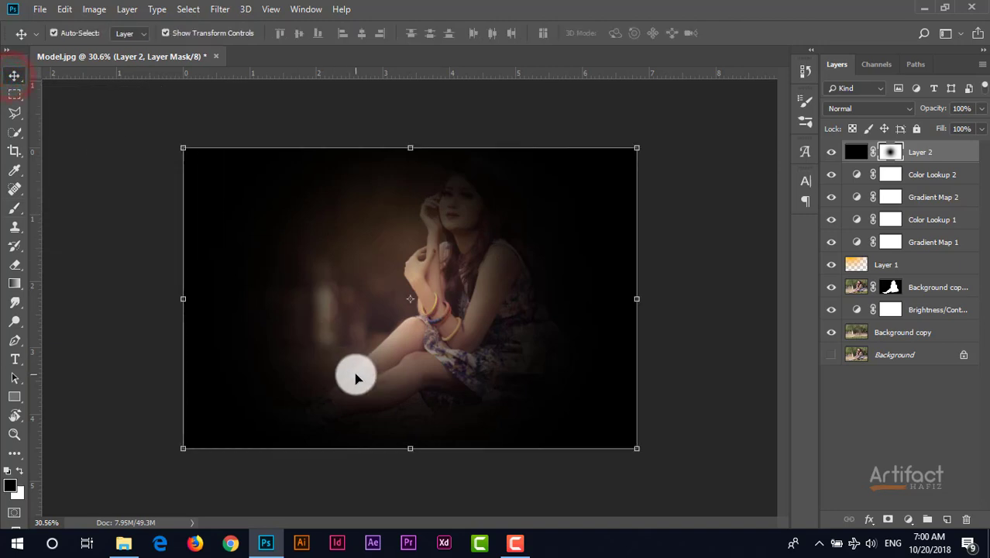
{"action": "scroll", "coordinate": [355, 377], "scroll_direction": "down", "scroll_amount": 5}
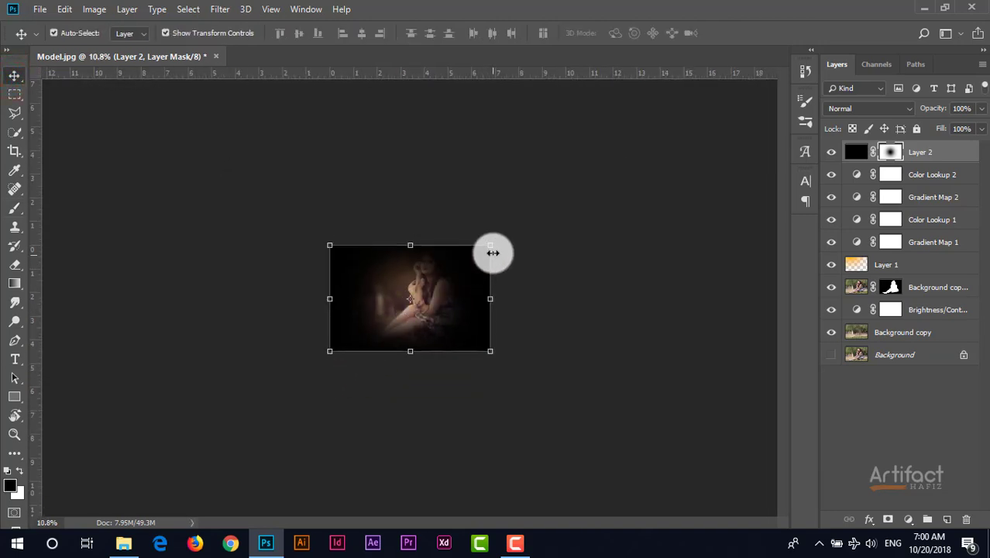
{"action": "left_click_drag", "start_coordinate": [490, 246], "coordinate": [573, 190]}
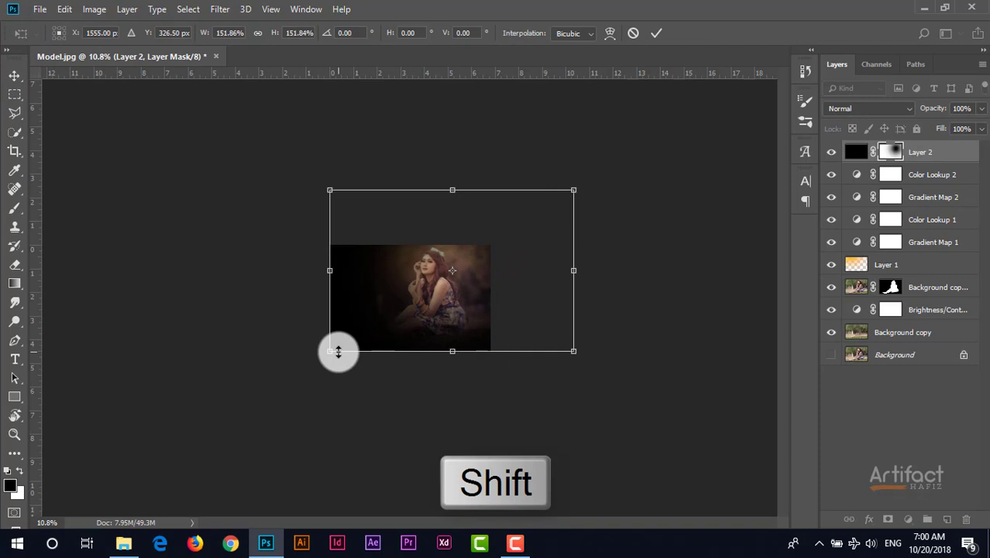
{"action": "left_click_drag", "start_coordinate": [337, 351], "coordinate": [262, 395]}
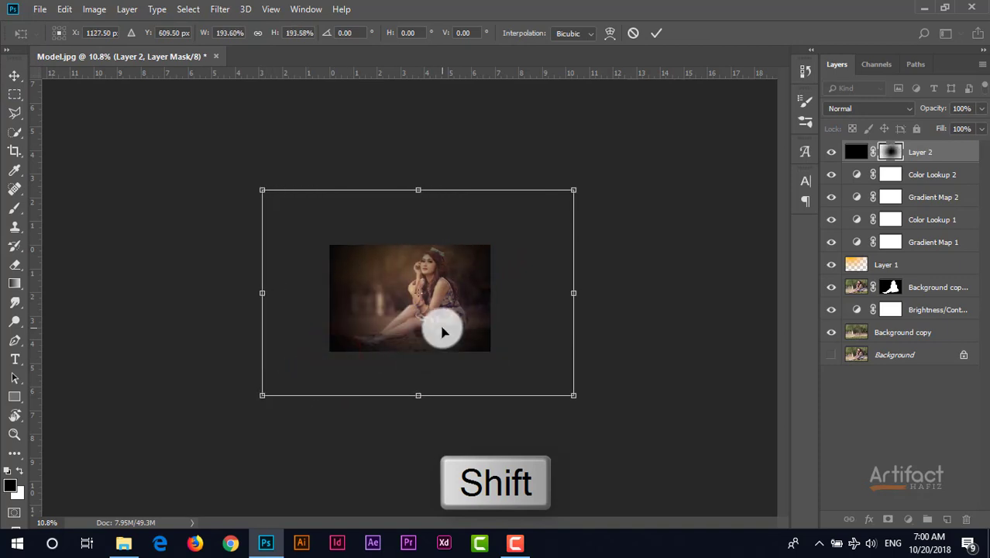
{"action": "scroll", "coordinate": [442, 332], "scroll_direction": "up", "scroll_amount": 4}
{"action": "scroll", "coordinate": [442, 329], "scroll_direction": "down", "scroll_amount": 4}
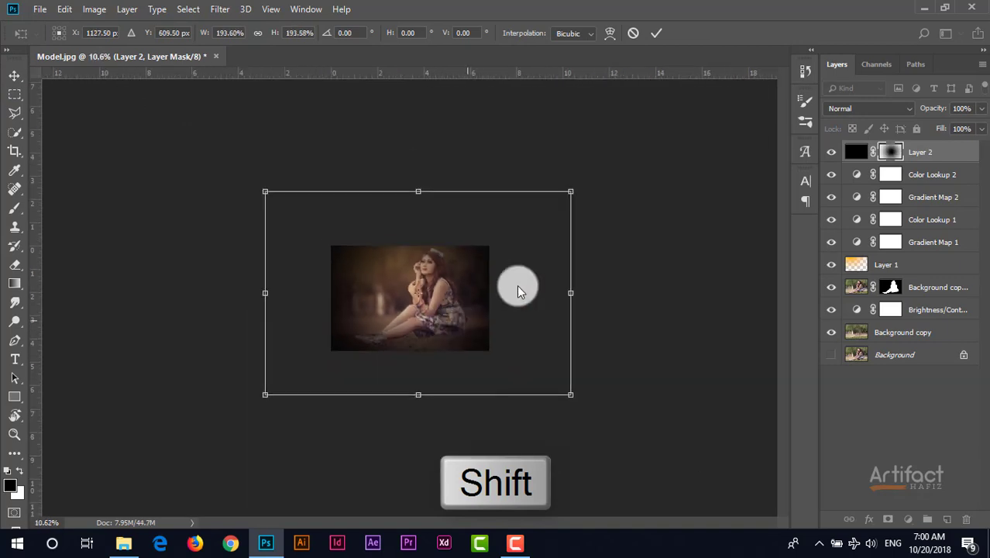
{"action": "left_click_drag", "start_coordinate": [570, 192], "coordinate": [590, 195]}
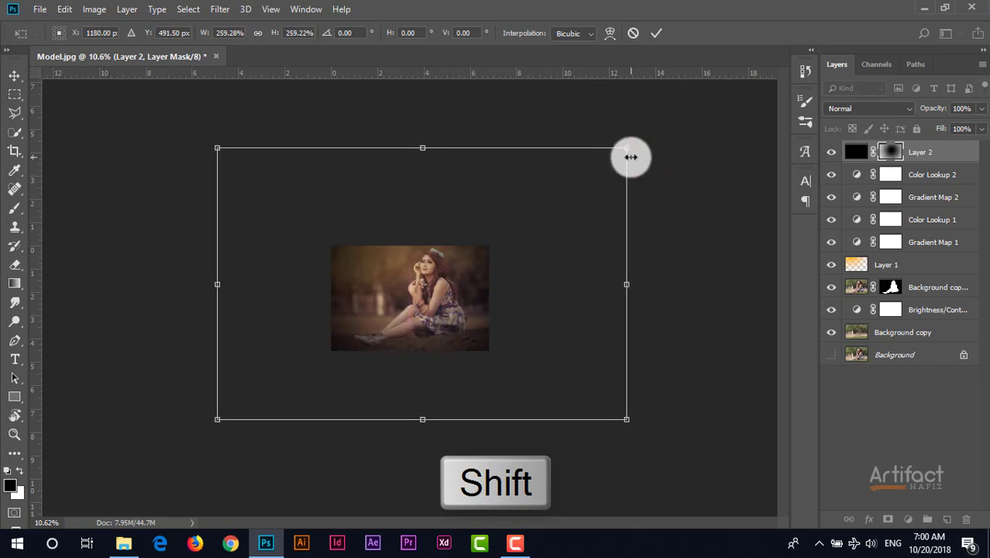
{"action": "left_click_drag", "start_coordinate": [626, 147], "coordinate": [592, 194]}
{"action": "key", "text": "ctrl+plus"}
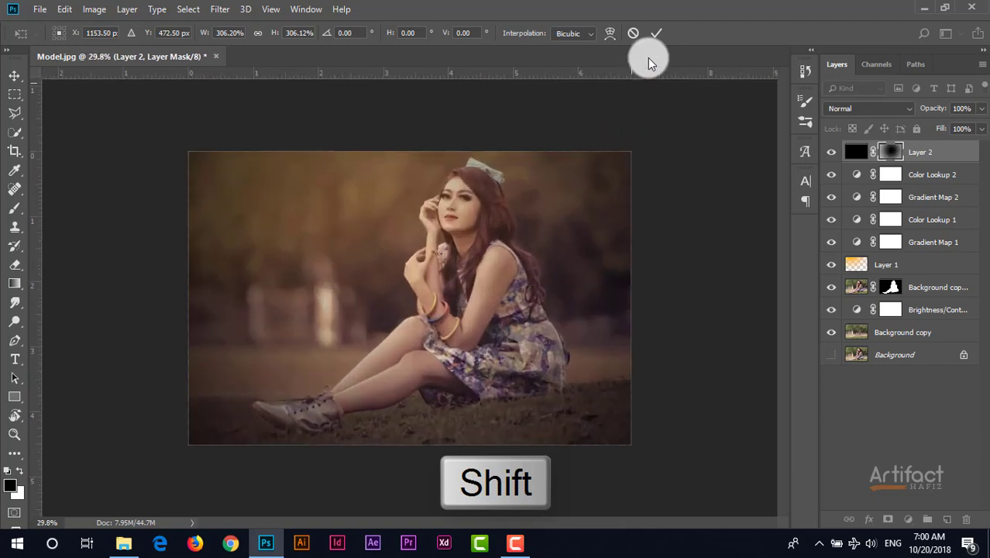
{"action": "left_click", "coordinate": [655, 33]}
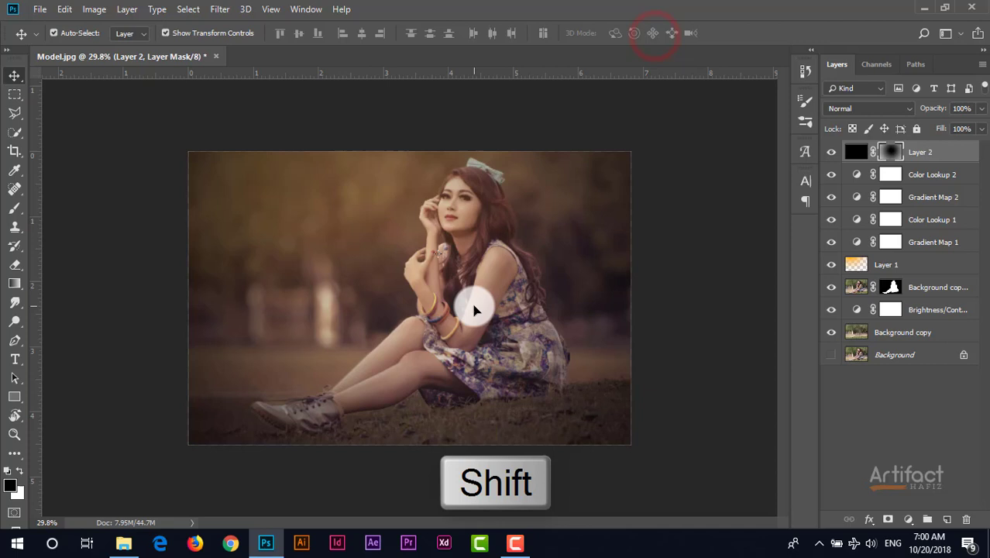
Confirm the mask resize, then set the black Layer 2 vignette to 90% opacity.
{"action": "key", "text": "ctrl+plus"}
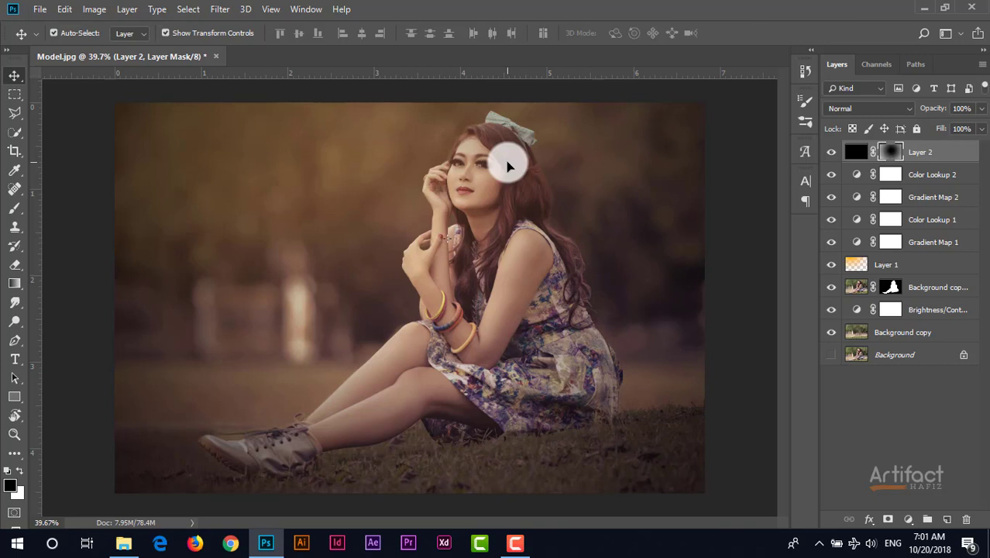
{"action": "left_click", "coordinate": [928, 152]}
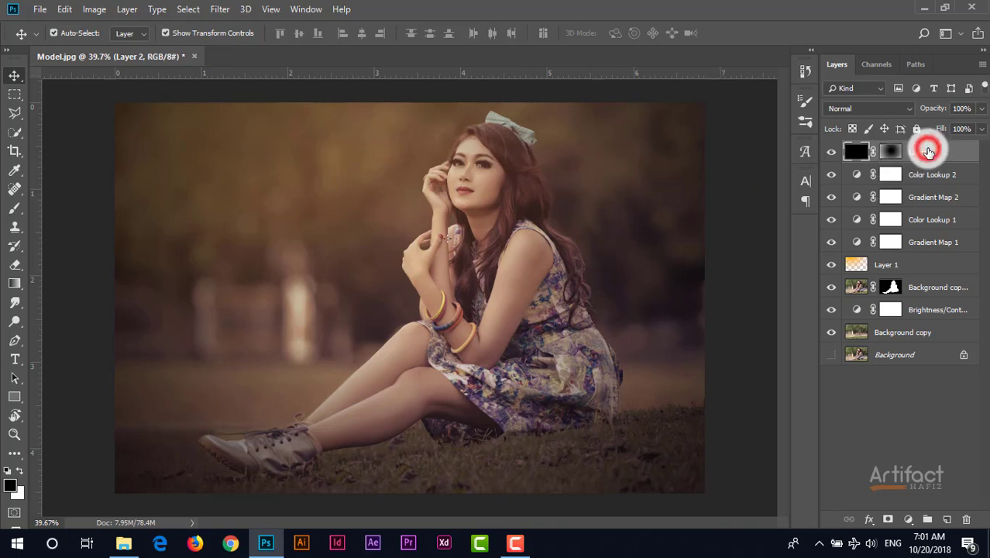
{"action": "left_click", "coordinate": [980, 108]}
{"action": "left_click_drag", "start_coordinate": [981, 124], "coordinate": [956, 147]}
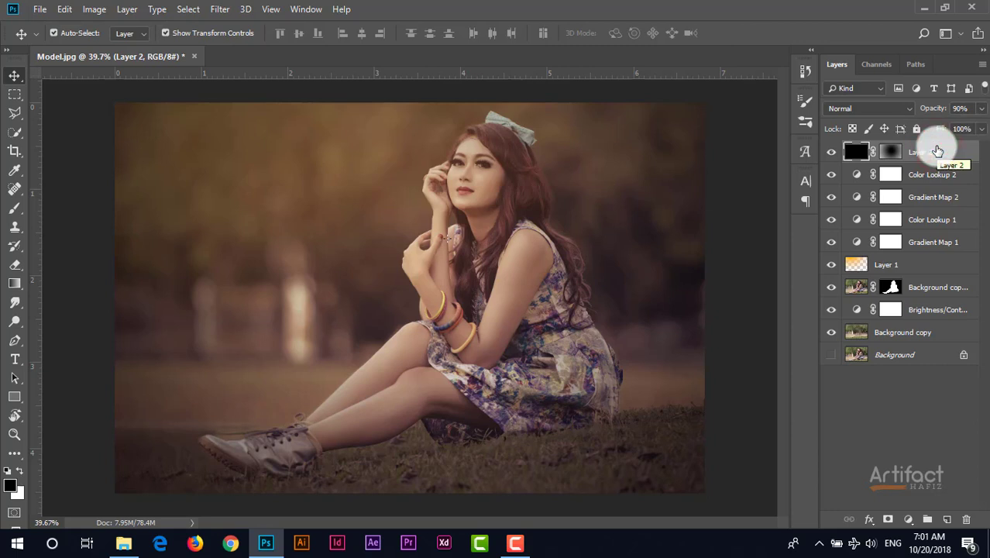
Add an Exposure adjustment layer with Offset raised to +0.0250.
{"action": "left_click", "coordinate": [908, 519]}
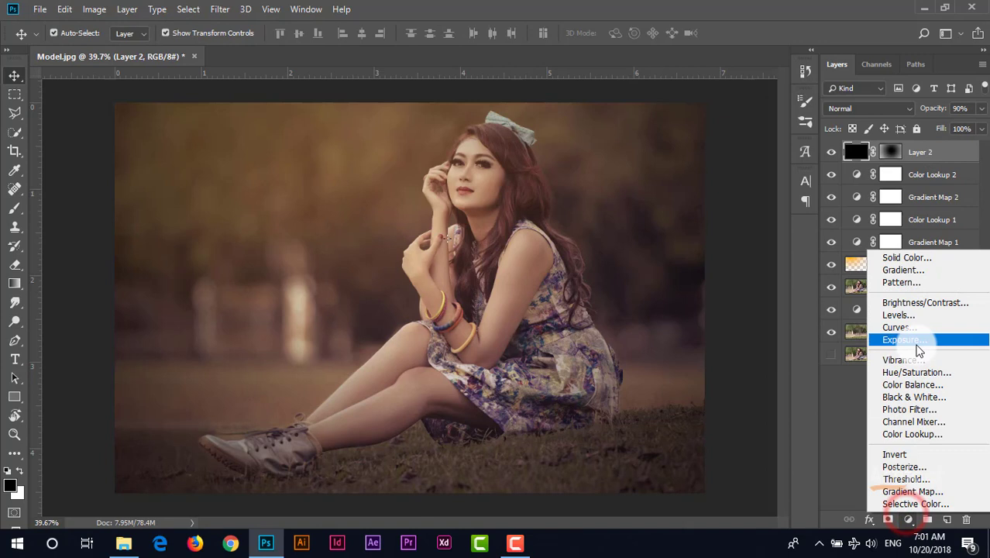
{"action": "left_click", "coordinate": [906, 340]}
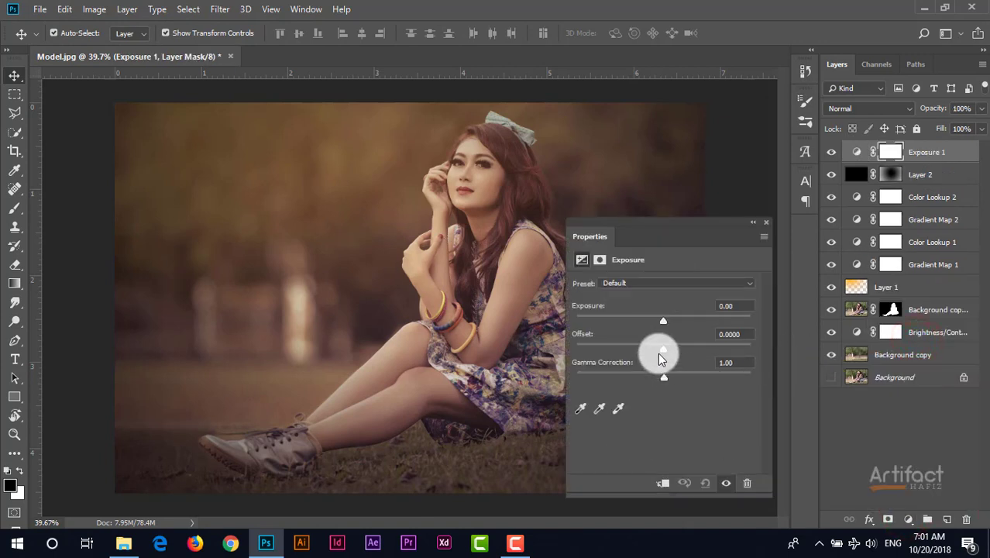
{"action": "left_click_drag", "start_coordinate": [663, 356], "coordinate": [669, 356]}
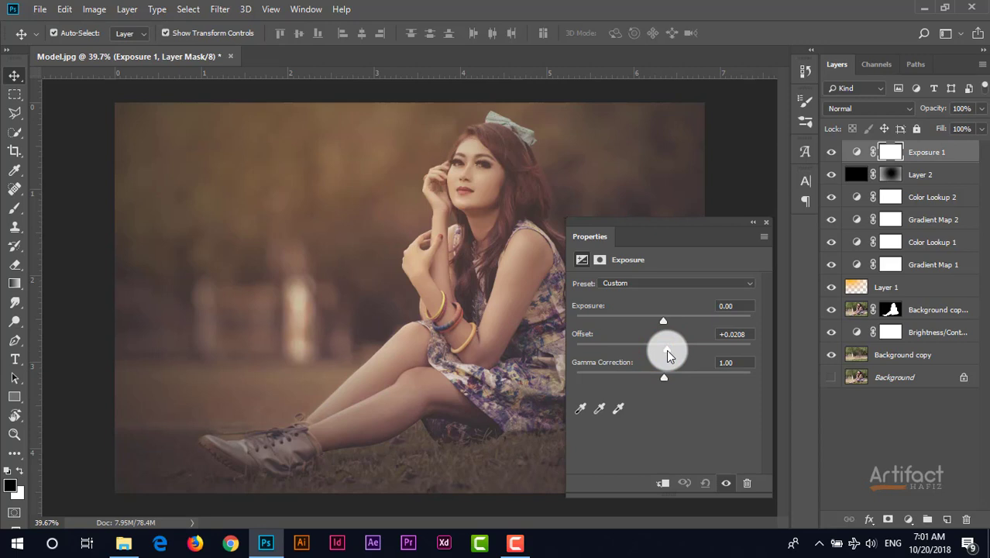
{"action": "left_click_drag", "start_coordinate": [669, 356], "coordinate": [670, 356]}
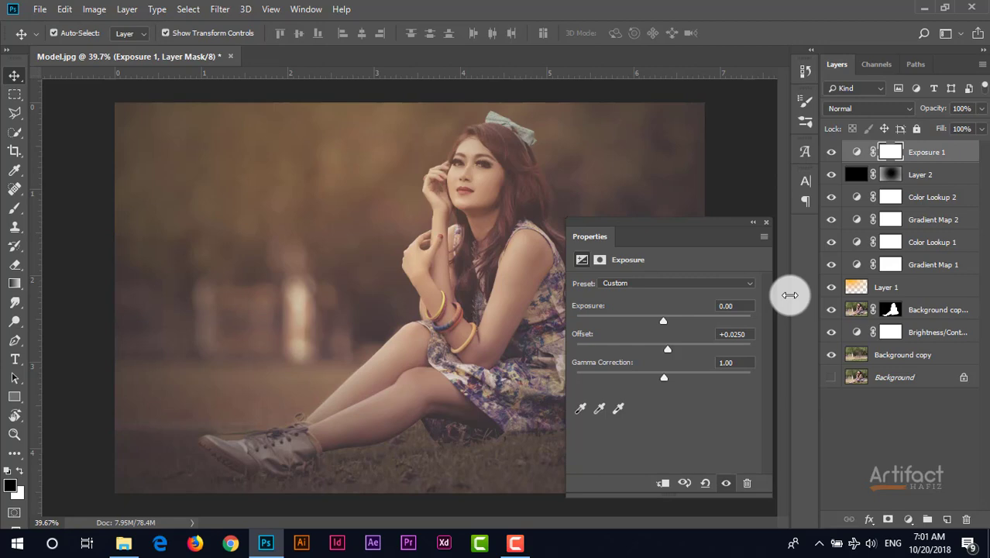
{"action": "left_click", "coordinate": [765, 222]}
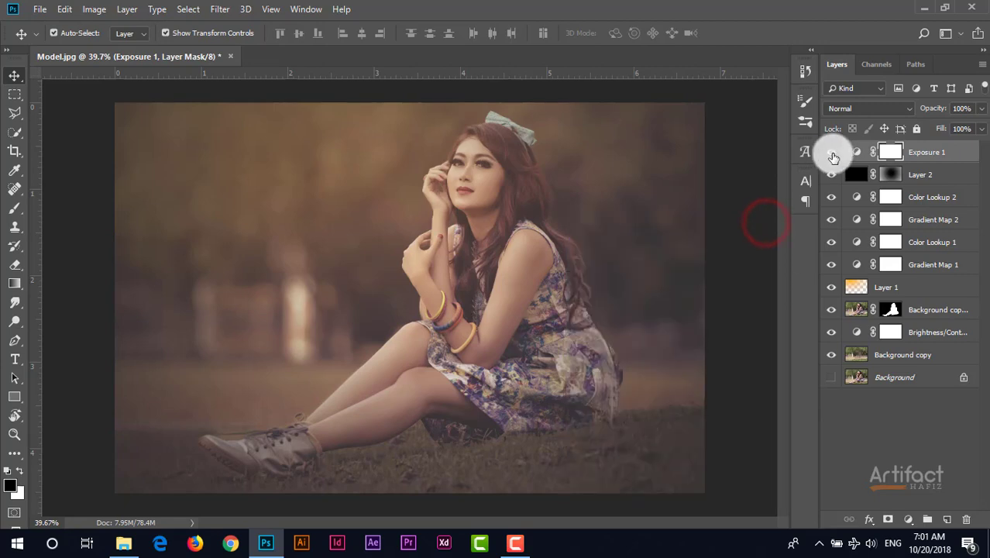
Toggle Exposure 1's visibility off and on to compare the lifted shadows.
{"action": "left_click", "coordinate": [832, 153]}
{"action": "left_click", "coordinate": [832, 152]}
{"action": "scroll", "coordinate": [510, 290], "scroll_direction": "down", "scroll_amount": 3}
{"action": "scroll", "coordinate": [510, 290], "scroll_direction": "up", "scroll_amount": 1}
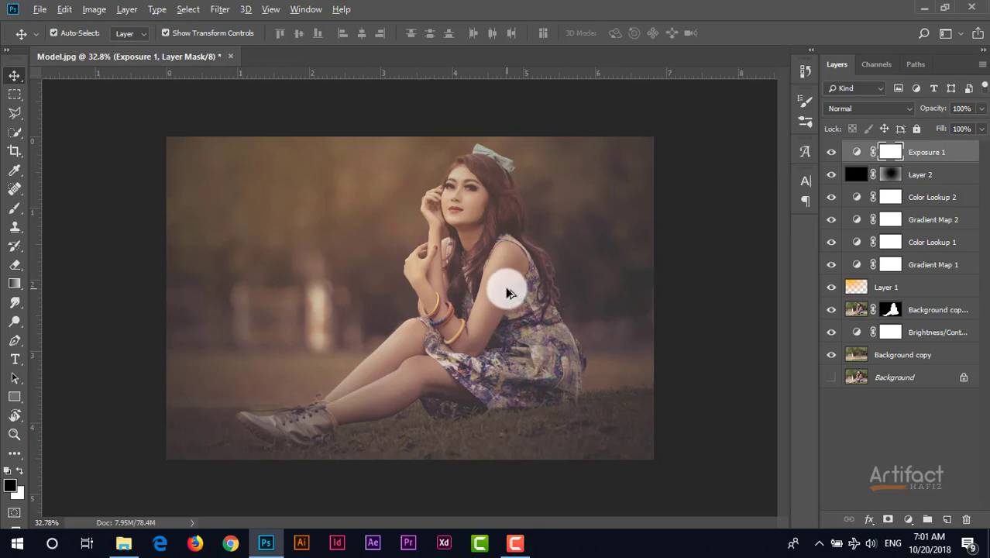
{"action": "scroll", "coordinate": [507, 292], "scroll_direction": "up", "scroll_amount": 1}
{"action": "scroll", "coordinate": [510, 292], "scroll_direction": "up", "scroll_amount": 1}
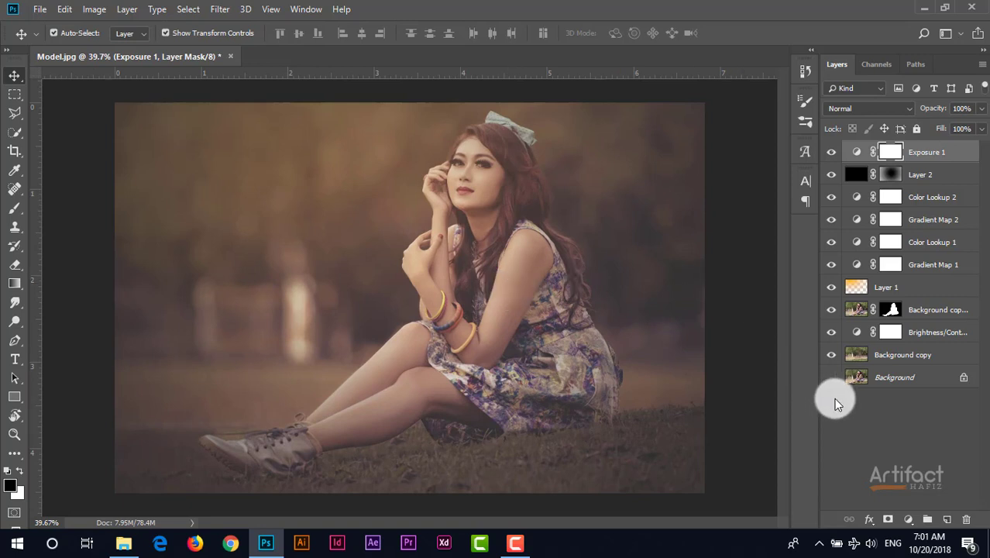
{"action": "key", "text": "alt"}
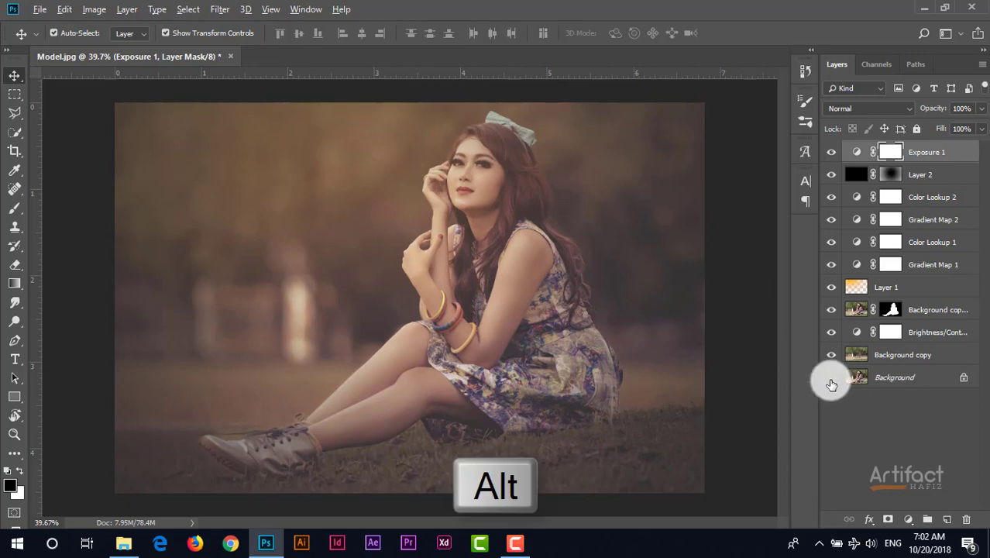
{"action": "left_click", "coordinate": [831, 380], "text": "alt"}
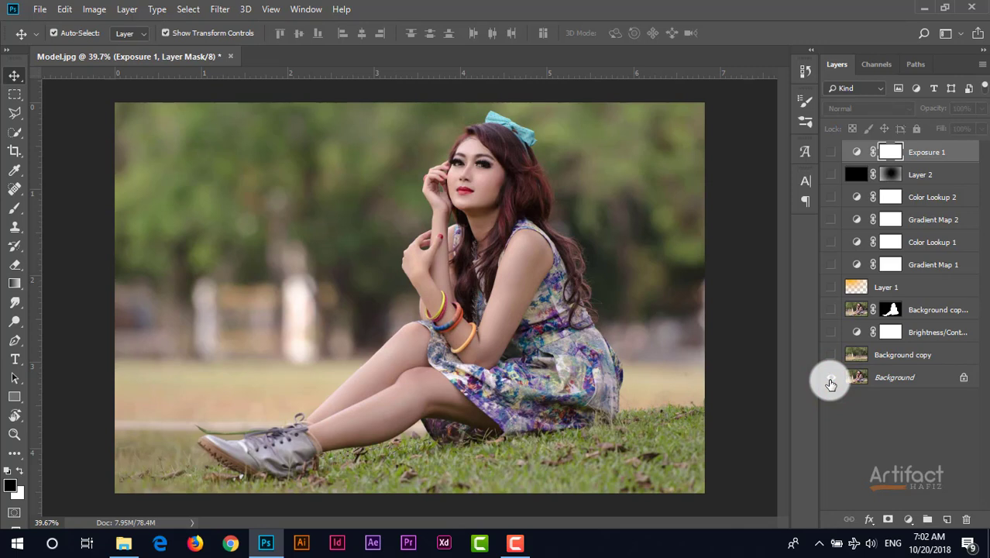
{"action": "left_click", "coordinate": [830, 379], "text": "alt"}
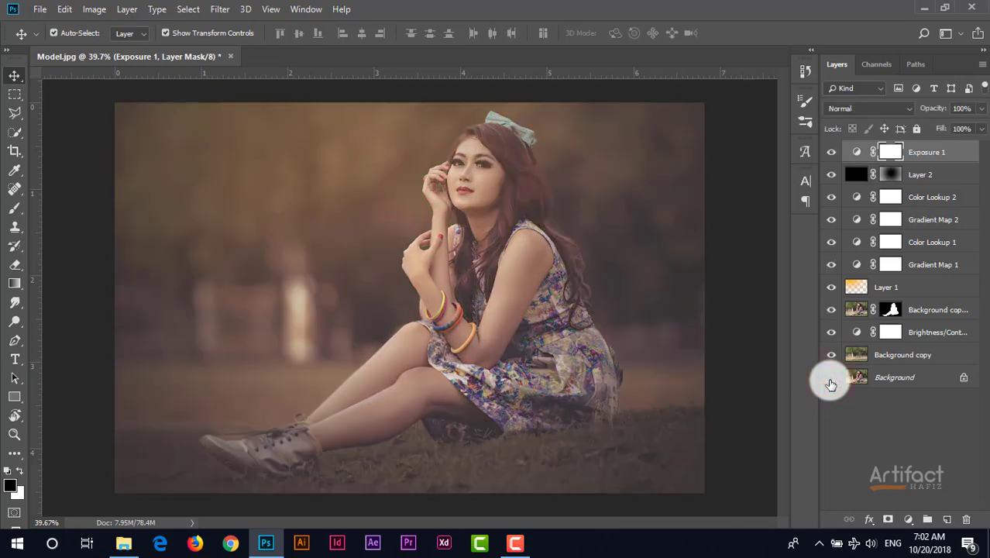